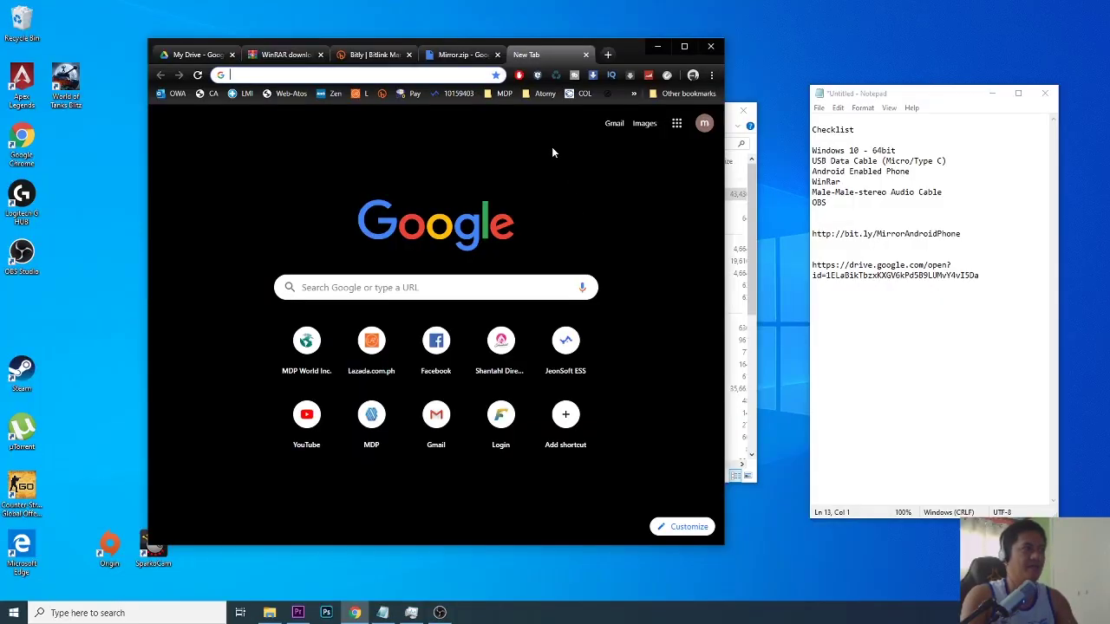
Step: Load the pasted bit.ly Mirror link in Chrome and download Mirror.zip from Google Drive
type("http://bit.ly/MirrorAndroidPhone")
key("Return")
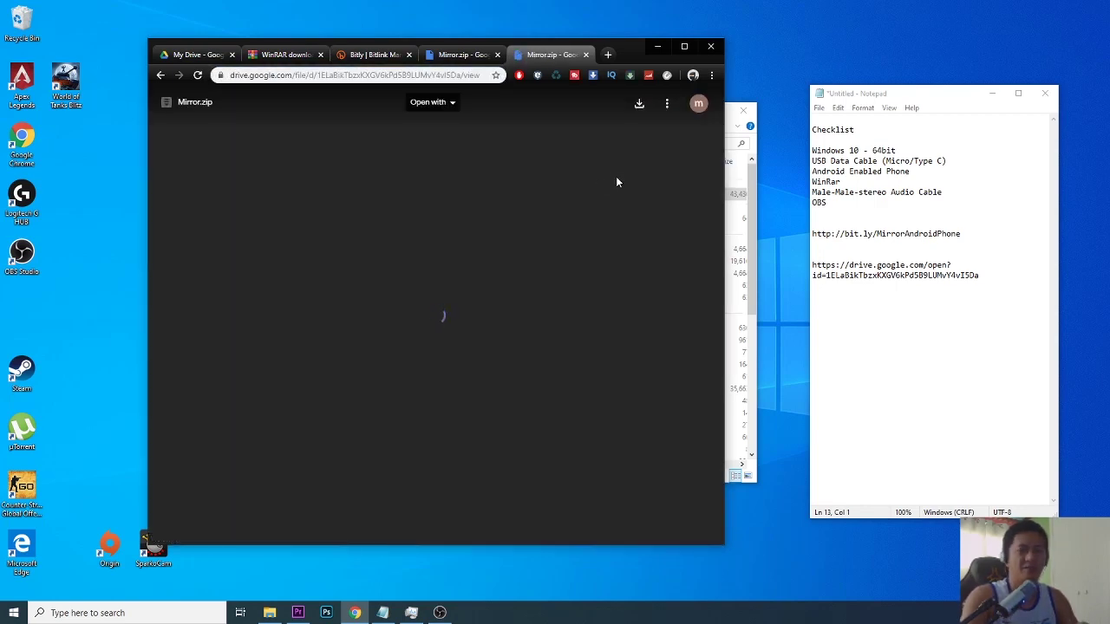
left_click(640, 104)
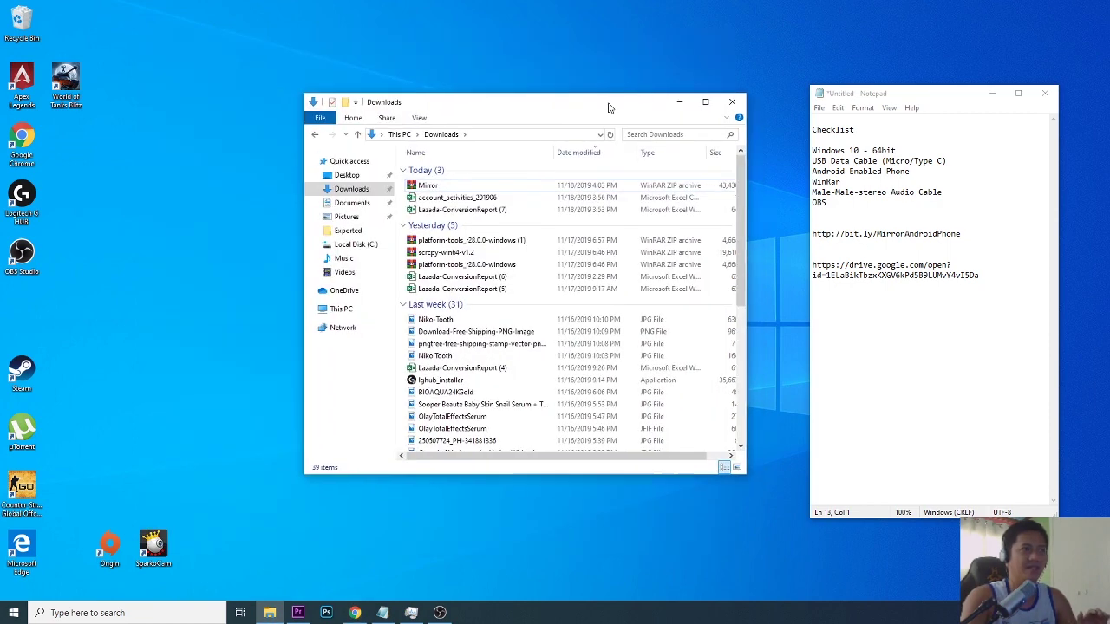
Step: Select the downloaded Mirror archive in Downloads, then check Chrome's downloads list
left_click(451, 188)
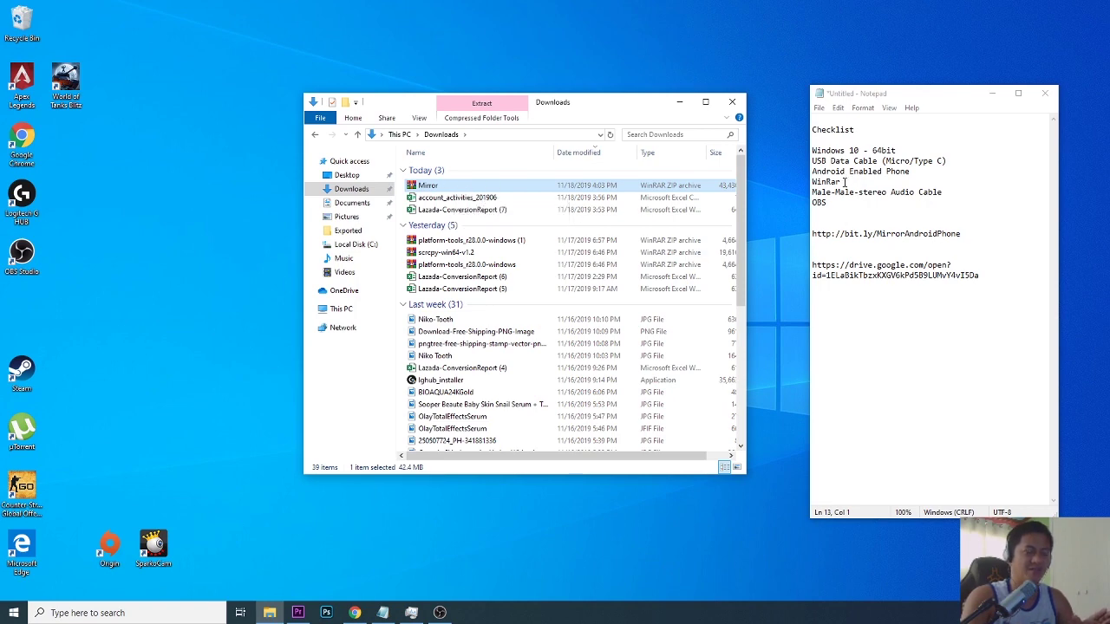
left_click(354, 614)
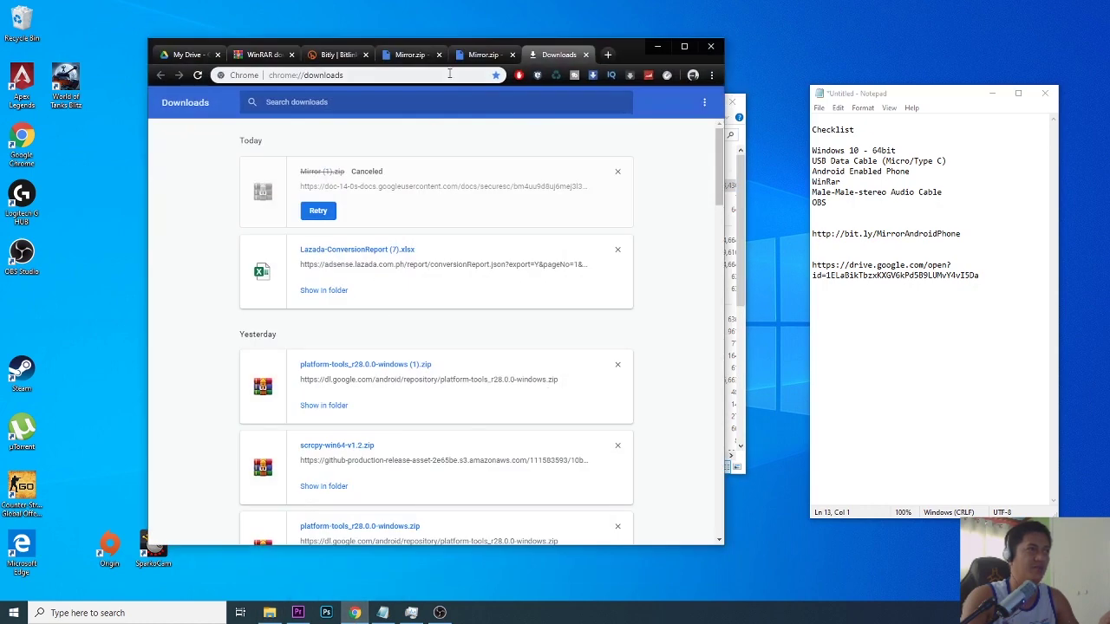
Step: Search 'winrar' in a new Chrome tab and open the official WinRAR 5.71 download page
left_click(608, 54)
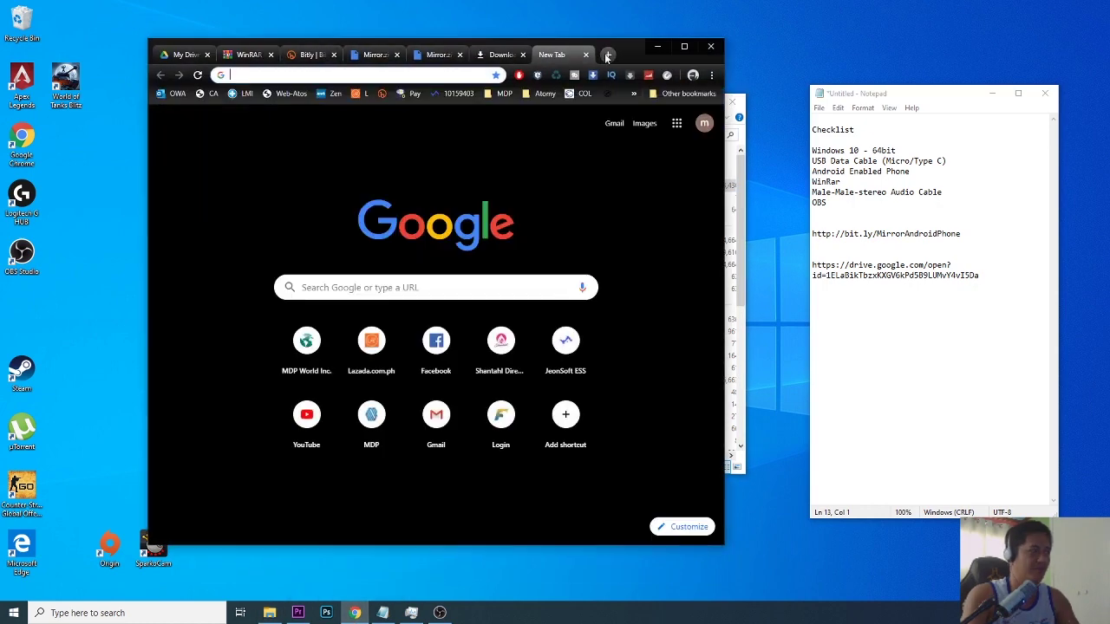
type("winrar")
key("Return")
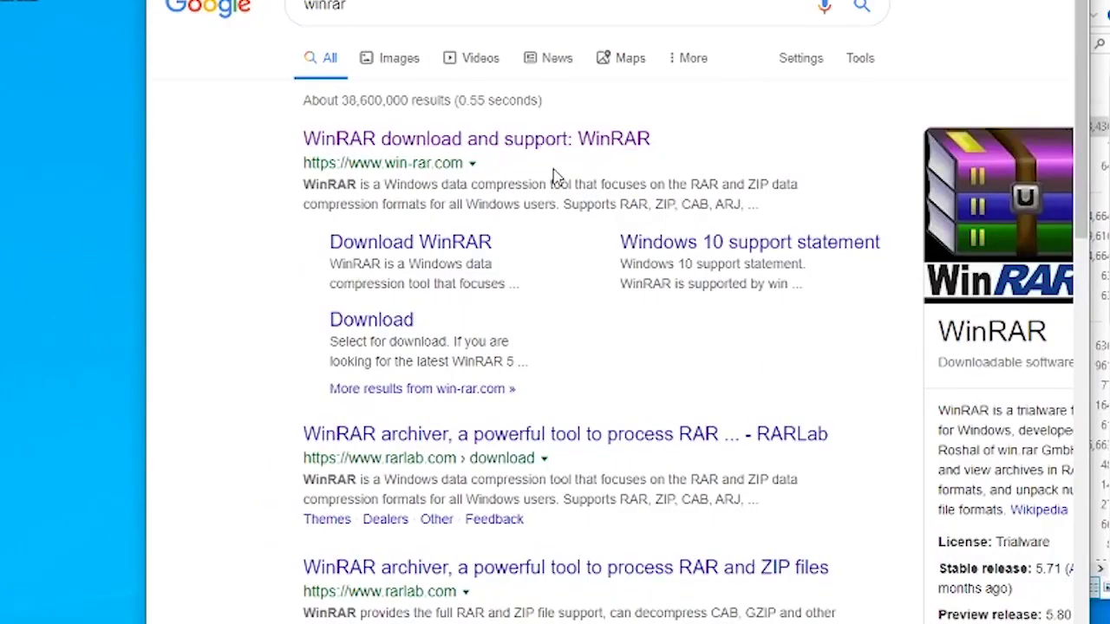
left_click(562, 140)
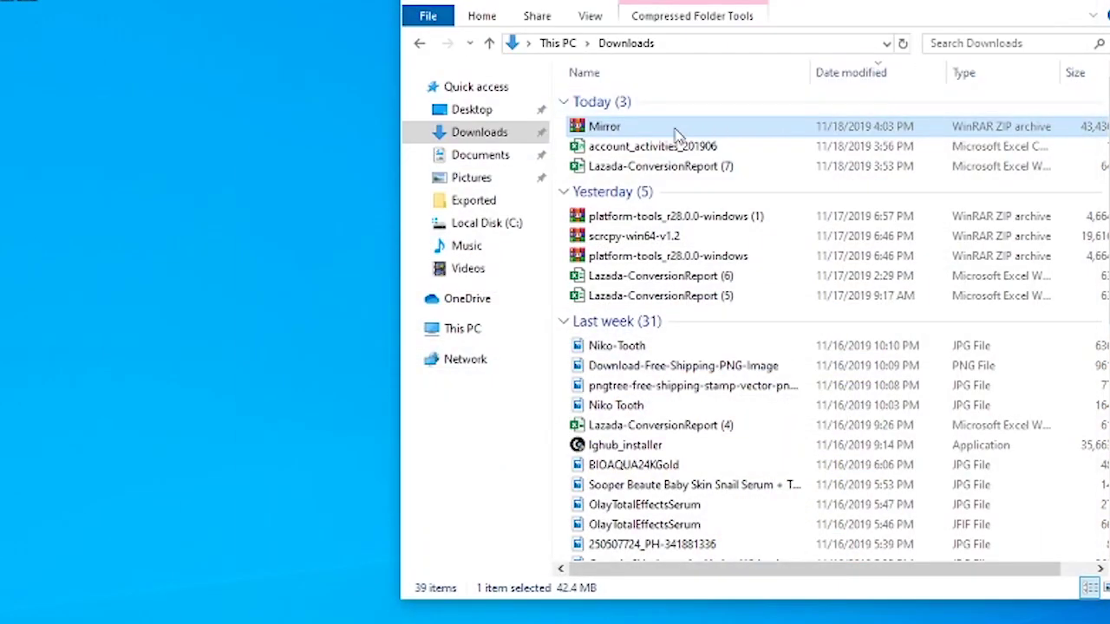
Step: Extract Mirror.zip to a Mirror folder and drag the Mirror batch file onto the desktop
right_click(674, 130)
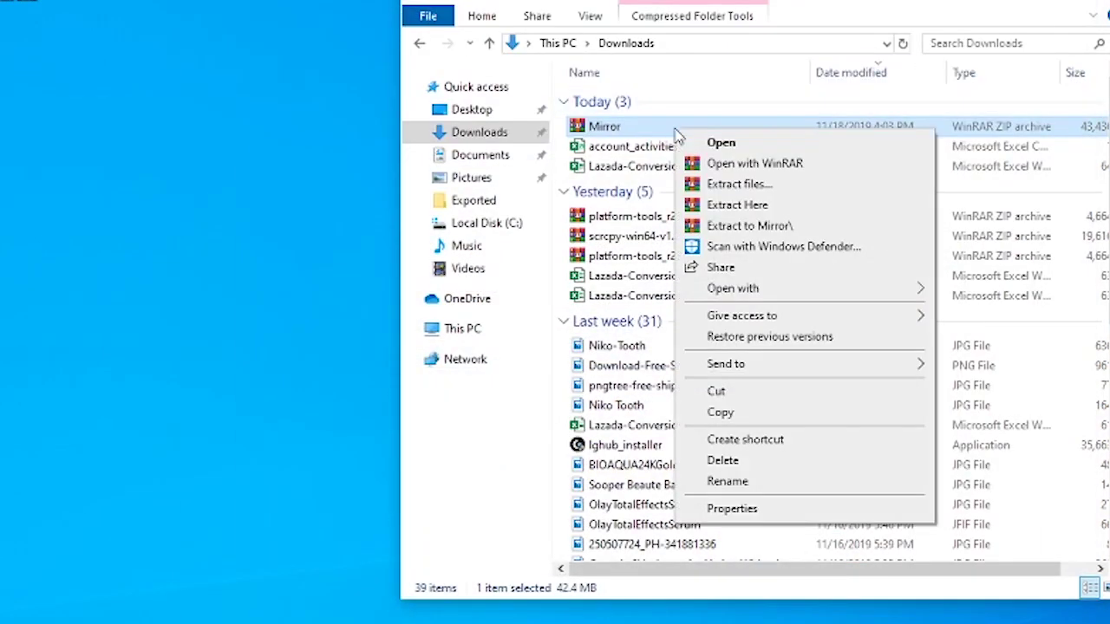
left_click(785, 227)
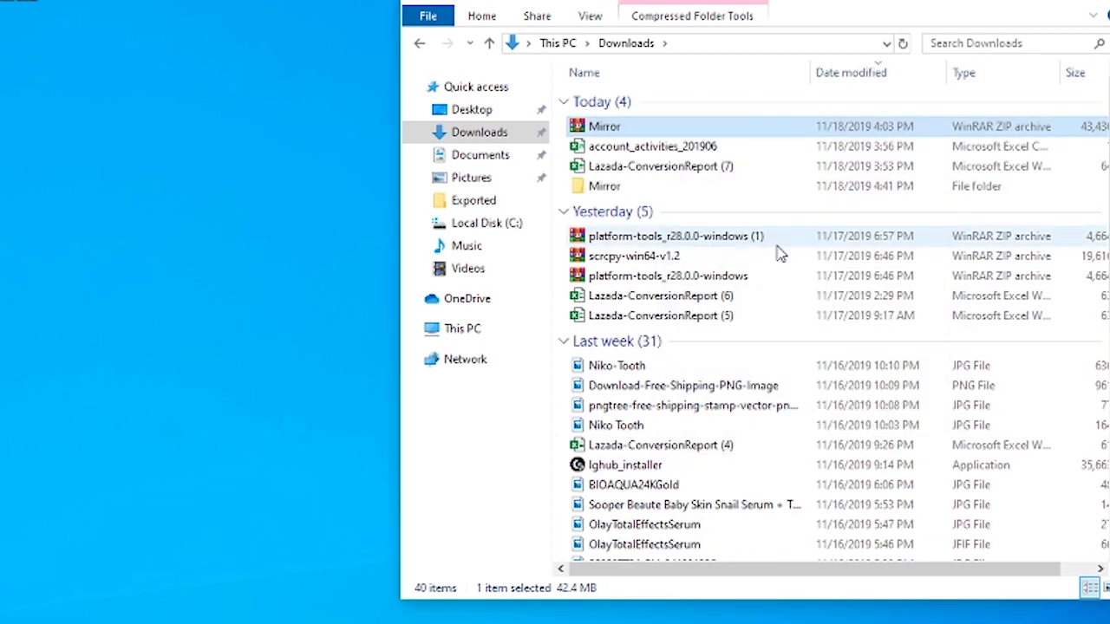
double_click(618, 189)
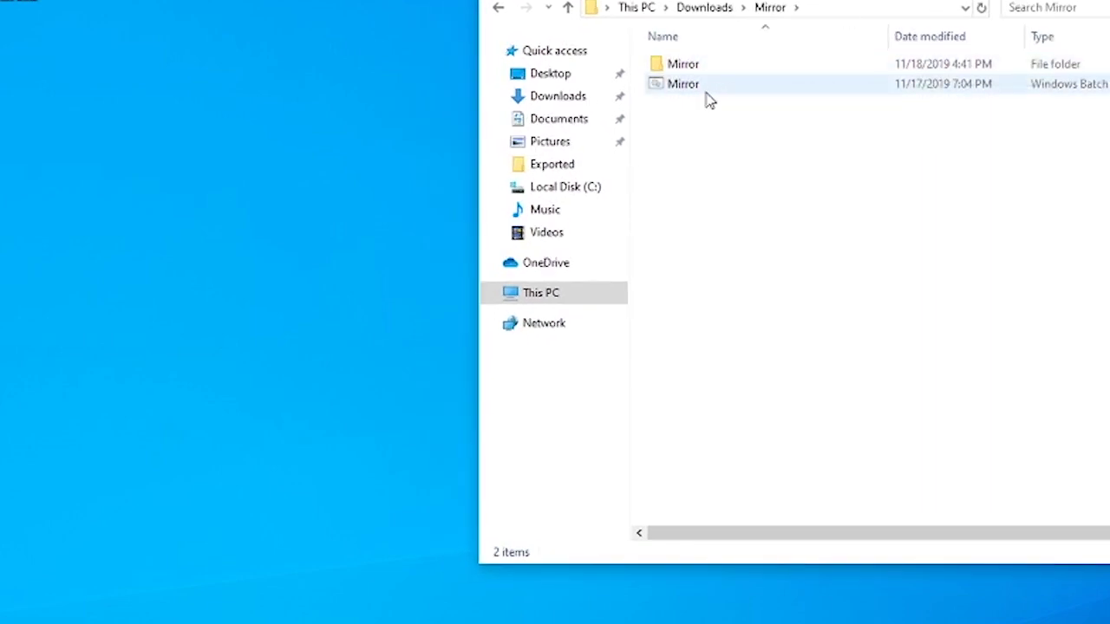
left_click(711, 93)
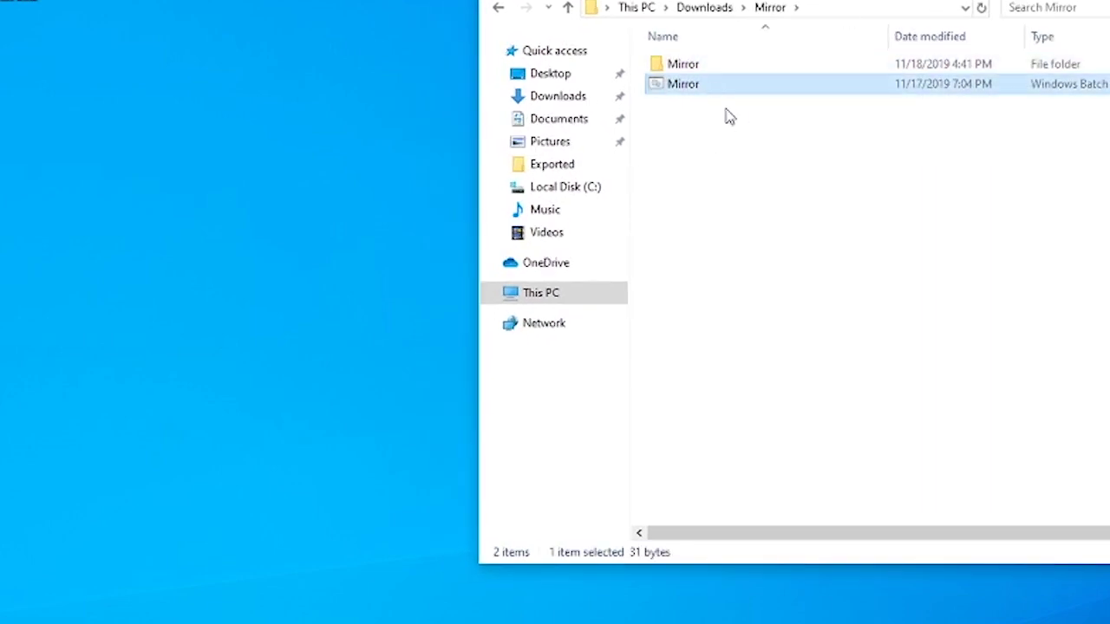
left_click_drag(702, 92, 195, 258)
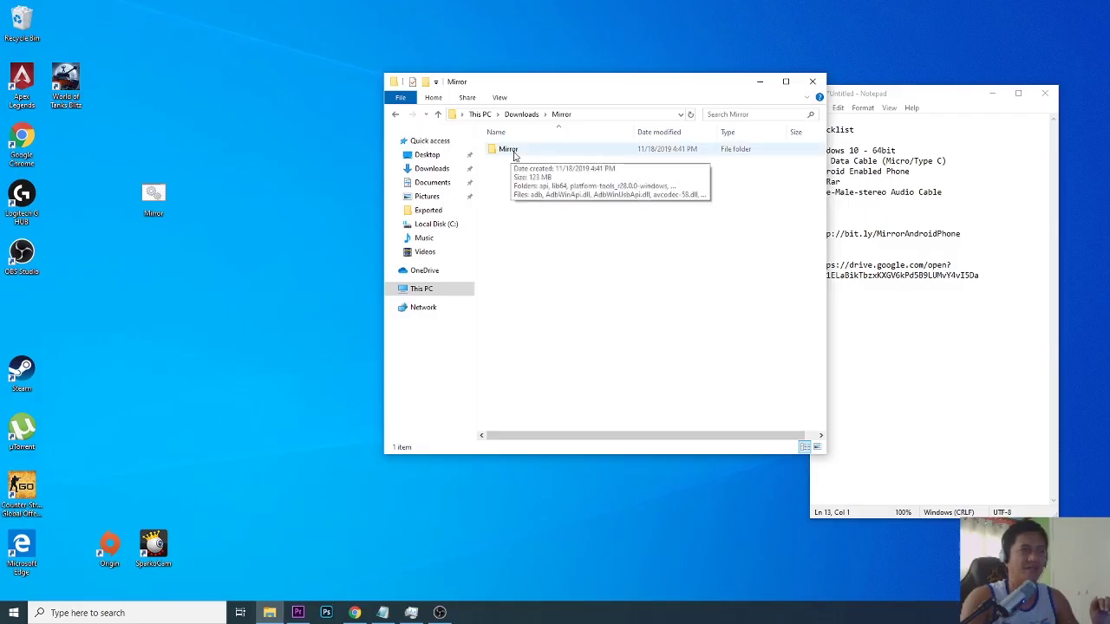
Step: Open the inner Mirror folder and copy all 29 items, including adb and scrcpy
left_click(513, 152)
double_click(519, 153)
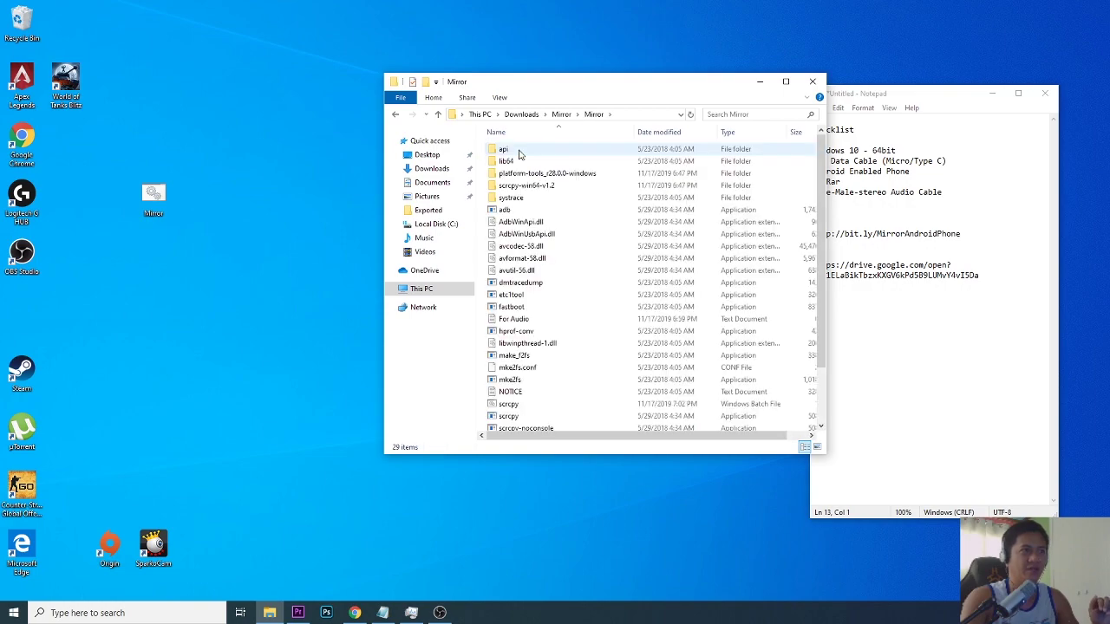
right_click(527, 156)
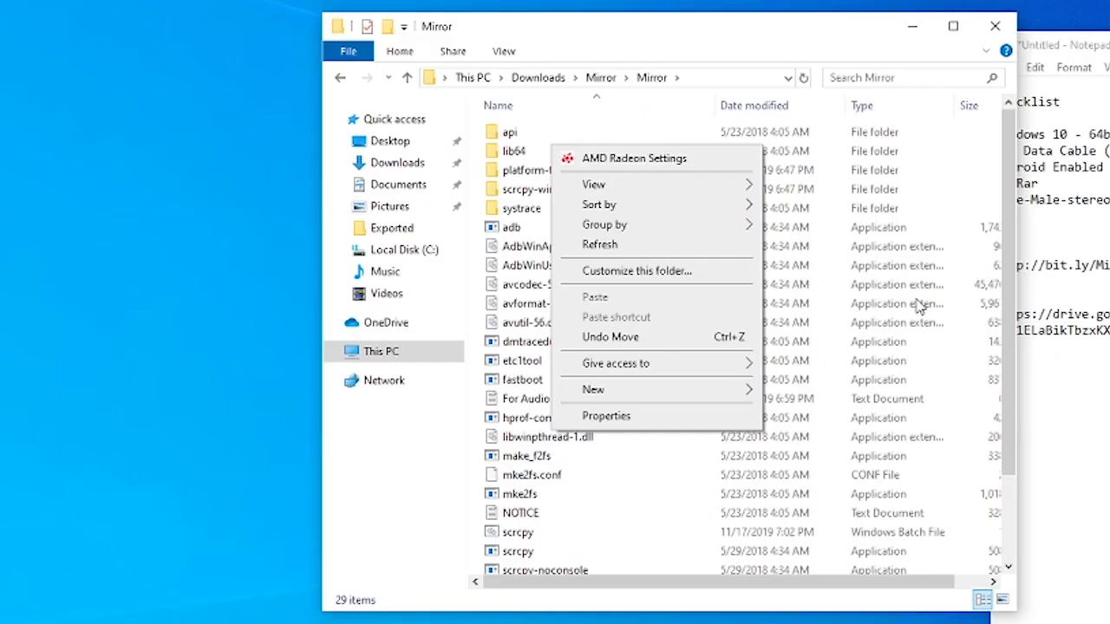
left_click(977, 342)
left_click(949, 342)
key("ctrl+a")
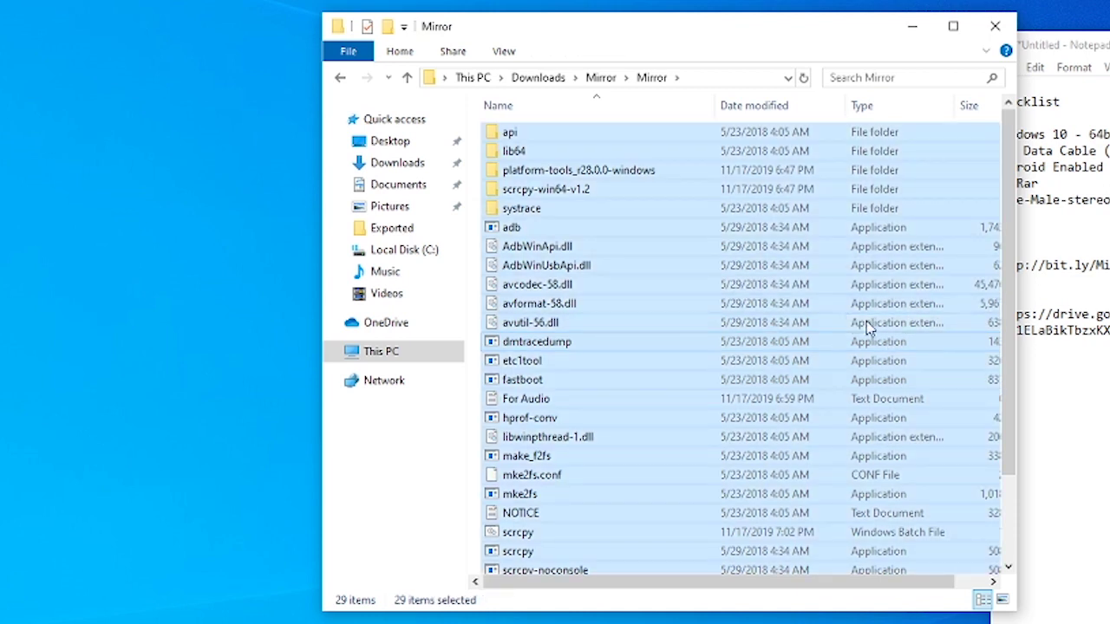
right_click(751, 323)
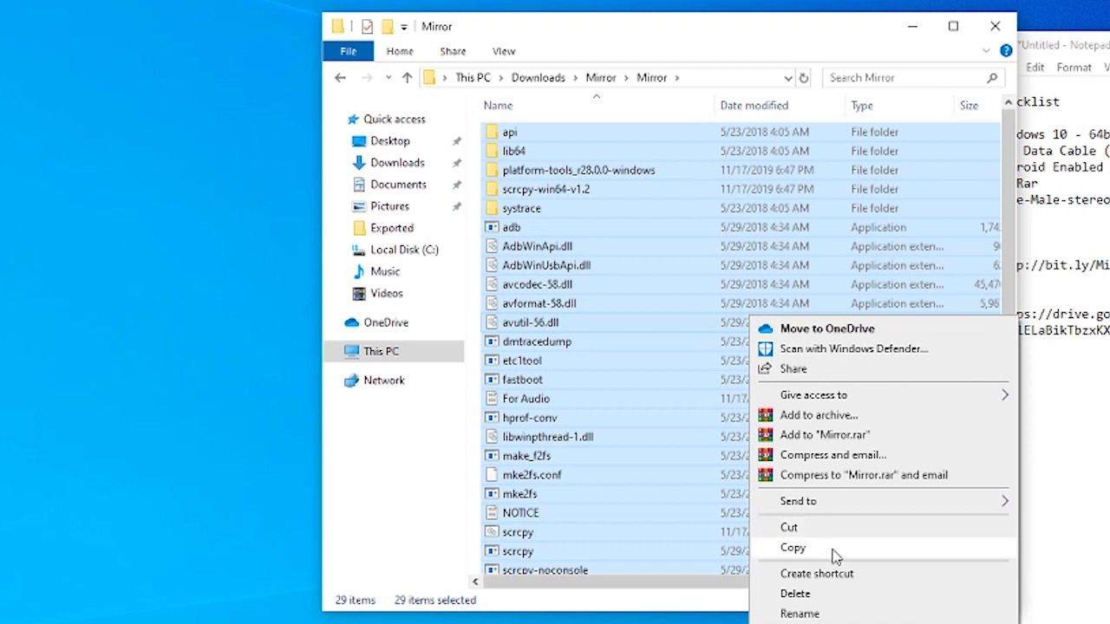
left_click(793, 548)
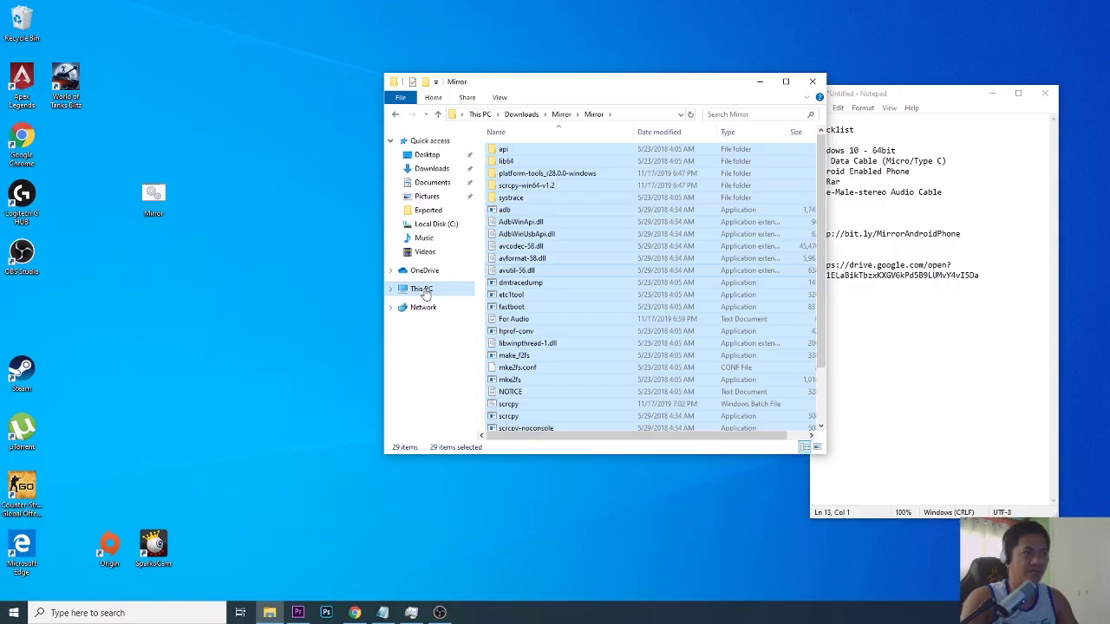
Step: Paste the copied files into C:\Mirror, overwriting same-named files and skipping the in-use folder
left_click(423, 290)
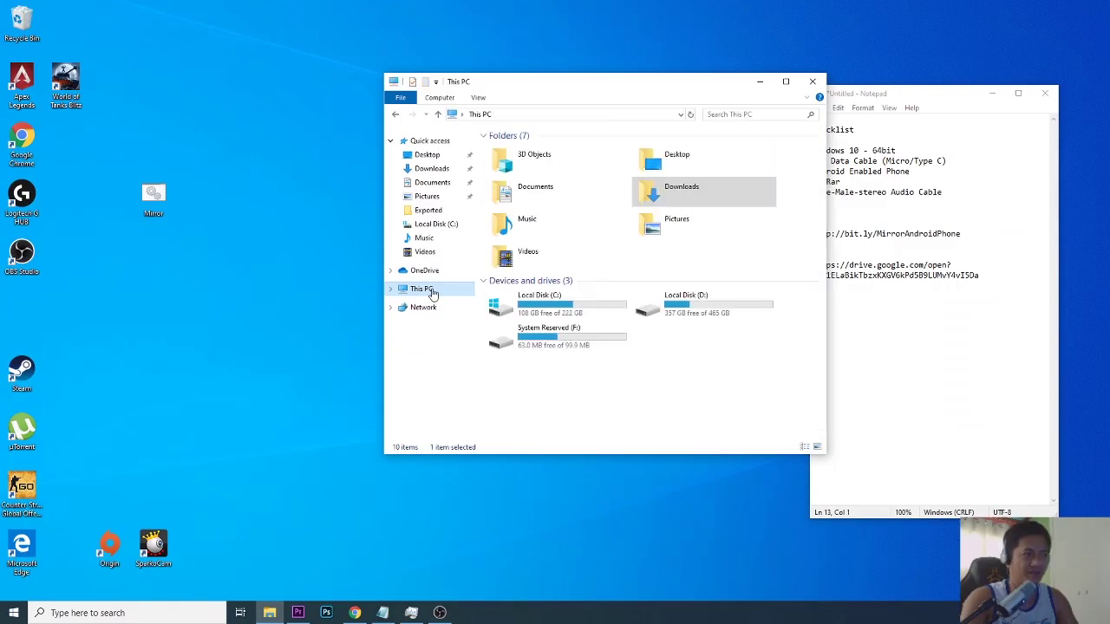
double_click(544, 311)
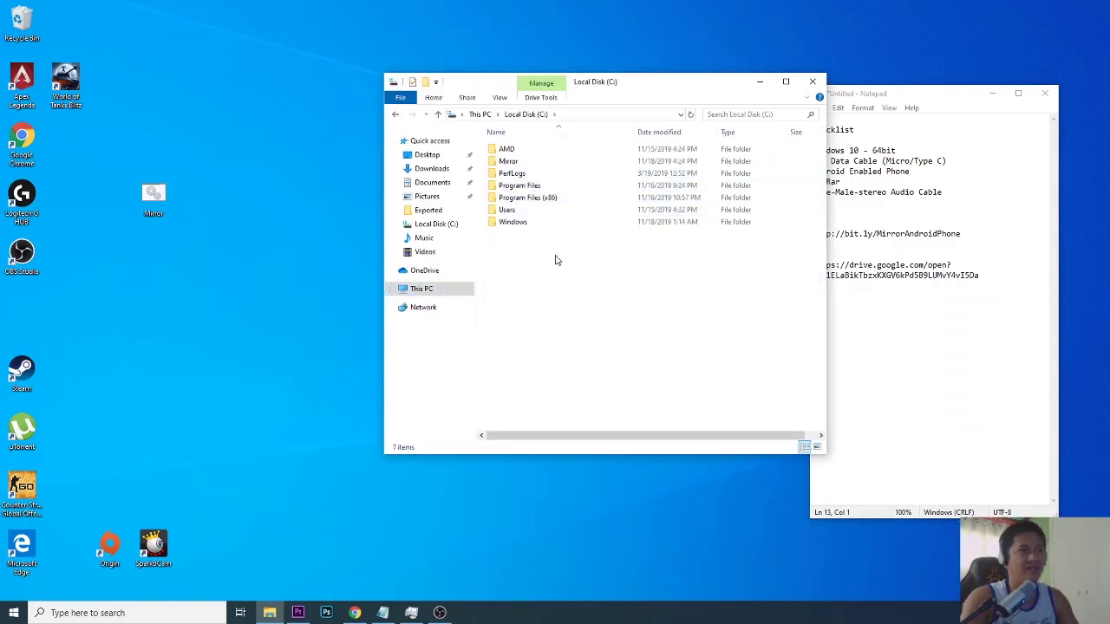
left_click(523, 163)
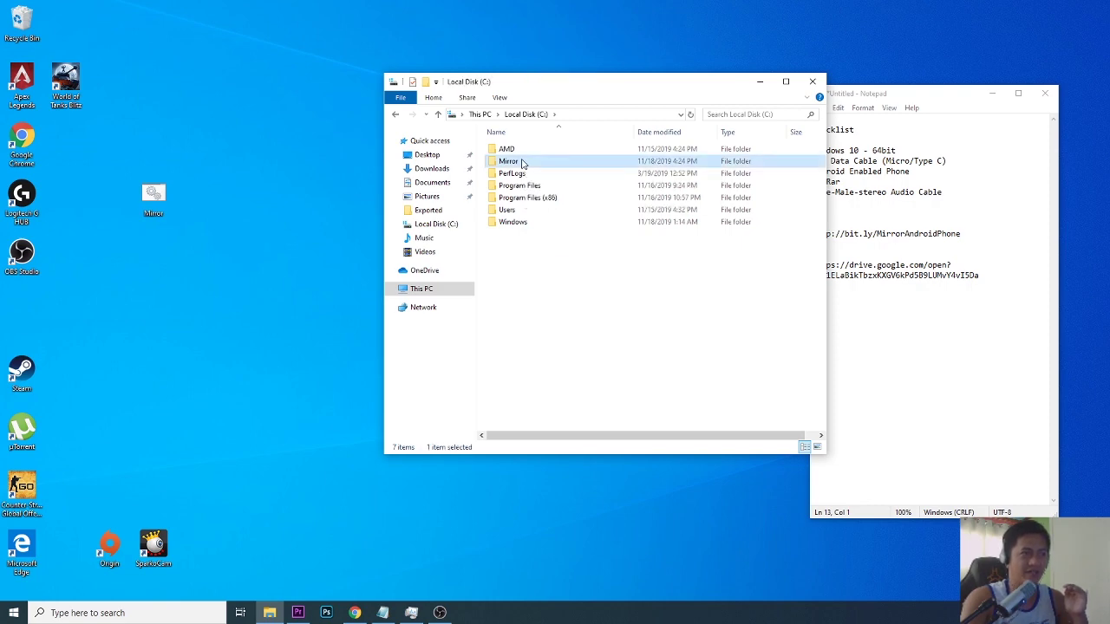
double_click(522, 162)
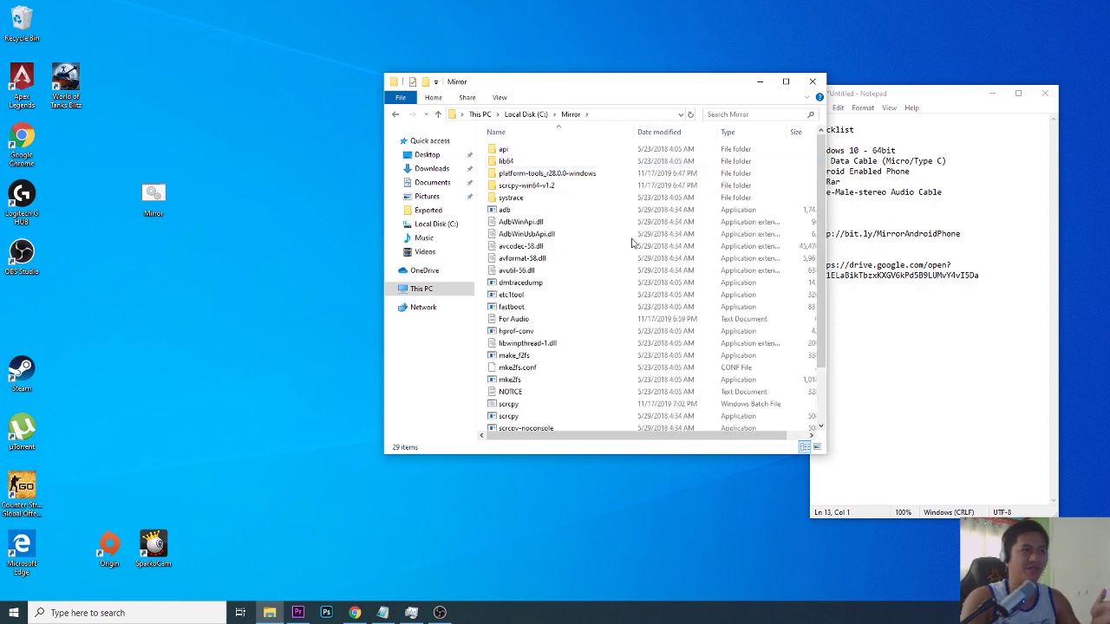
right_click(798, 345)
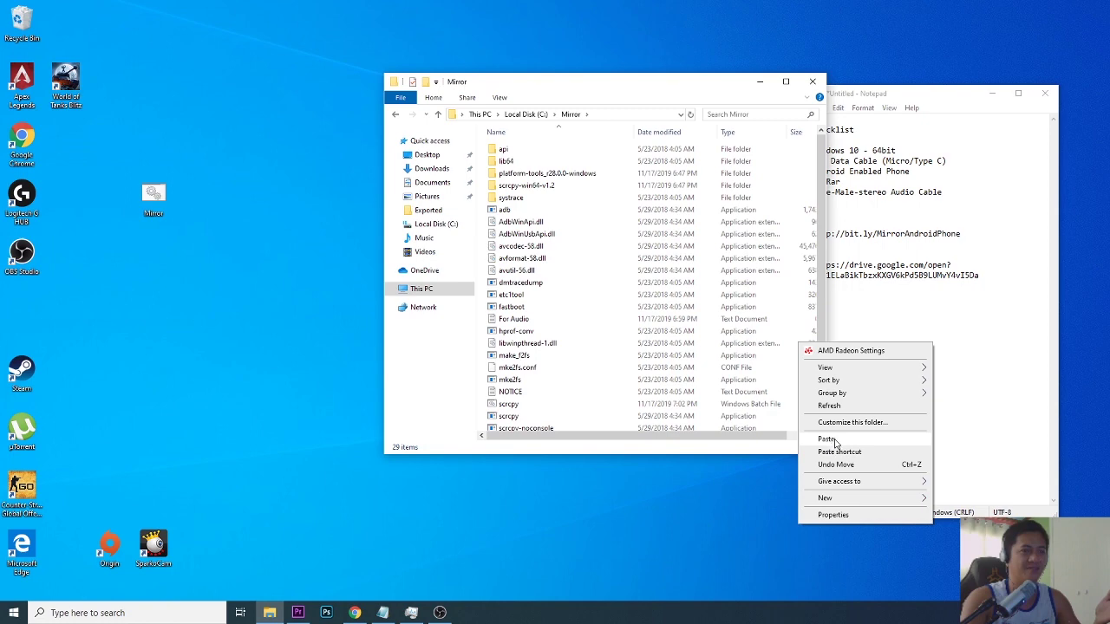
left_click(828, 439)
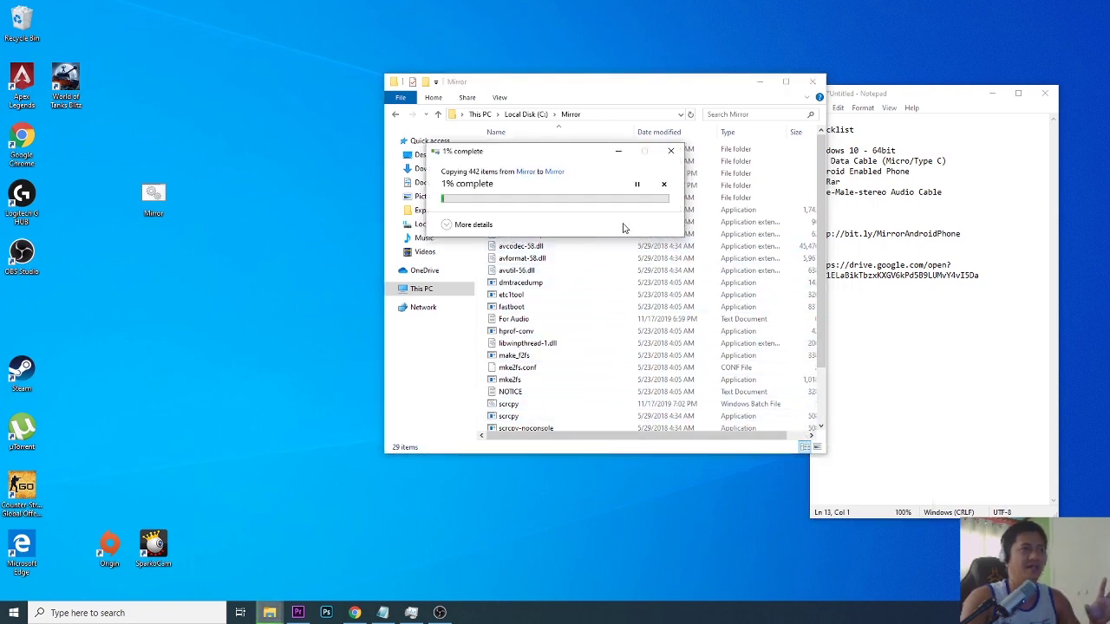
left_click(475, 225)
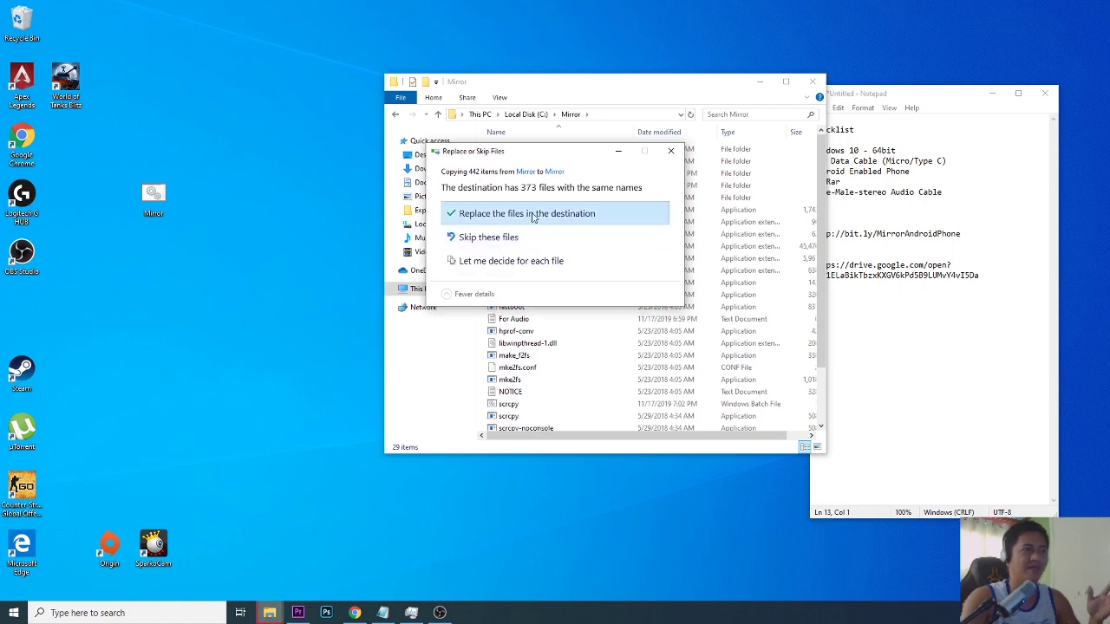
left_click(535, 217)
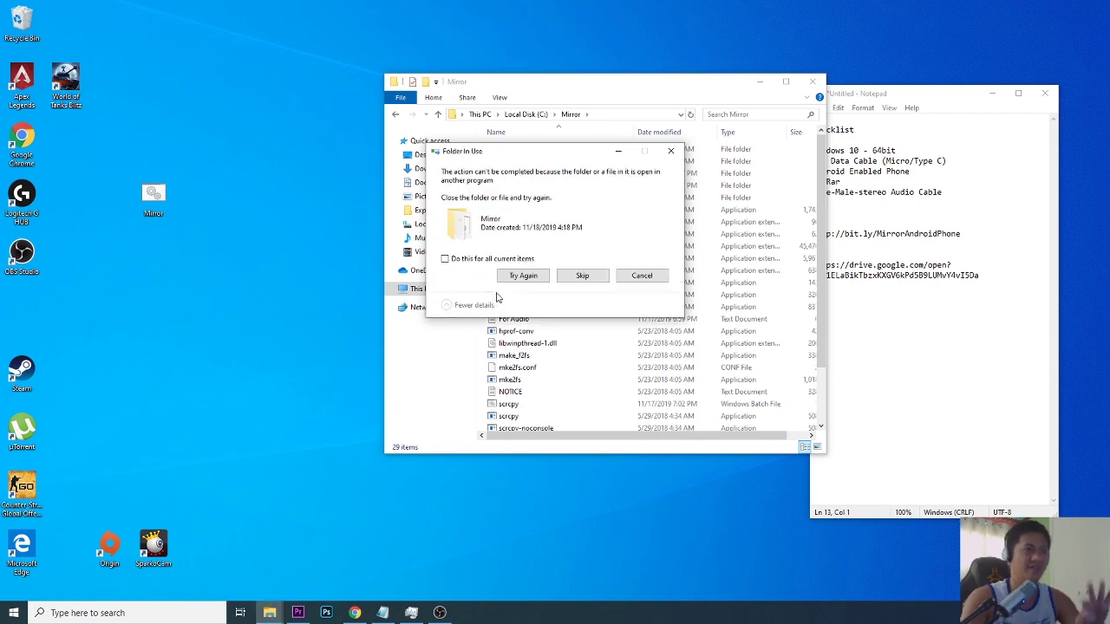
left_click(572, 275)
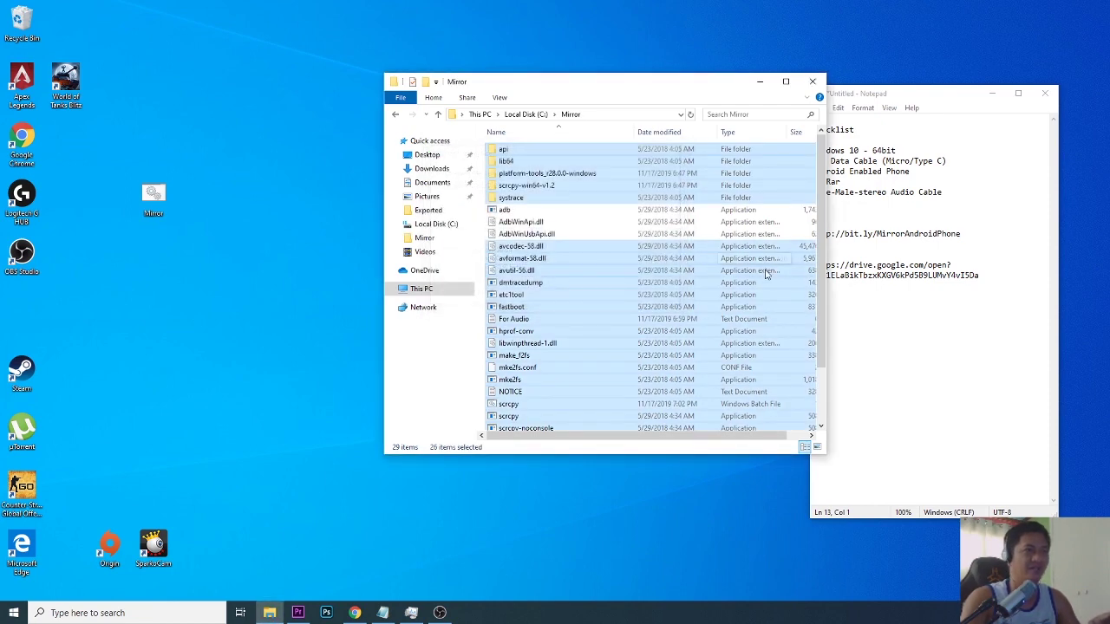
Step: Select scrcpy-server.jar, close the Mirror folder window, and refresh the desktop
scroll(815, 272, "down", 2)
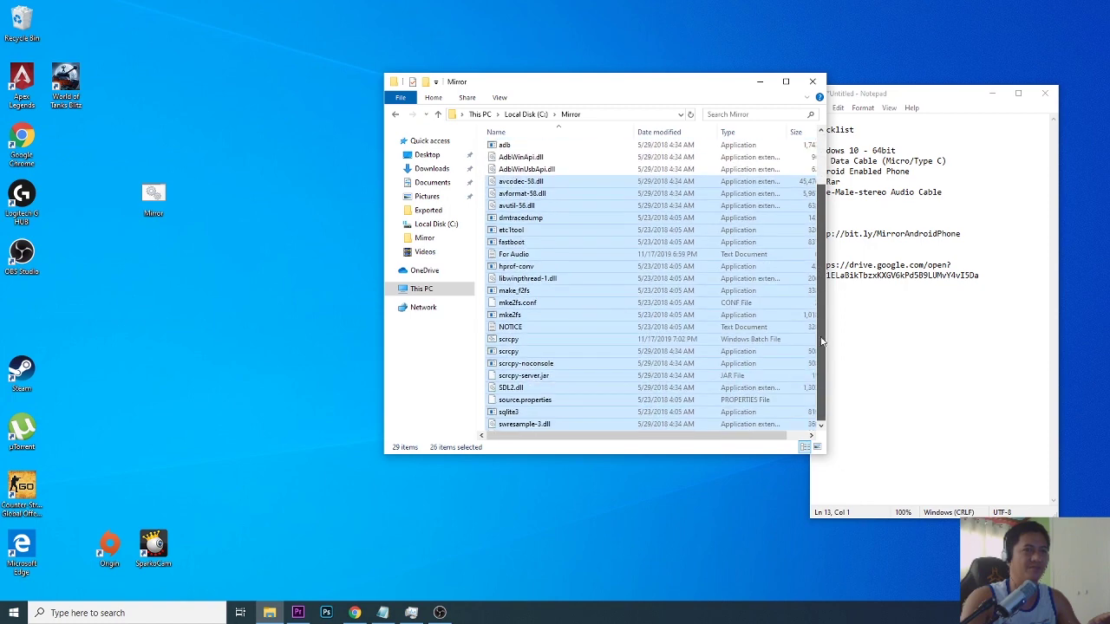
left_click(729, 375)
scroll(729, 375, "up", 2)
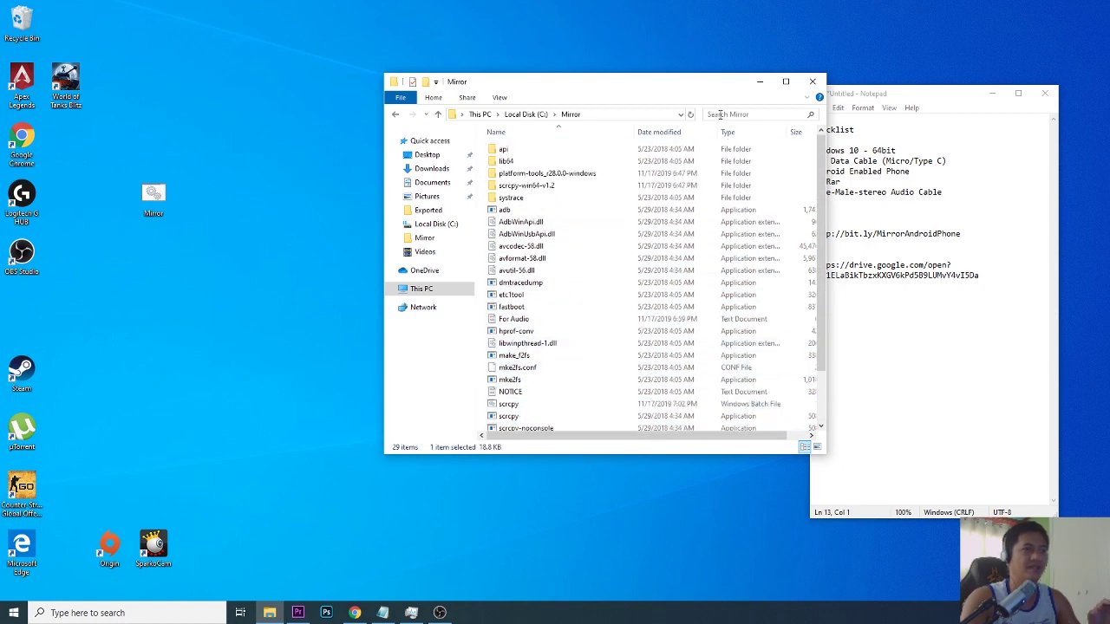
left_click_drag(703, 87, 640, 93)
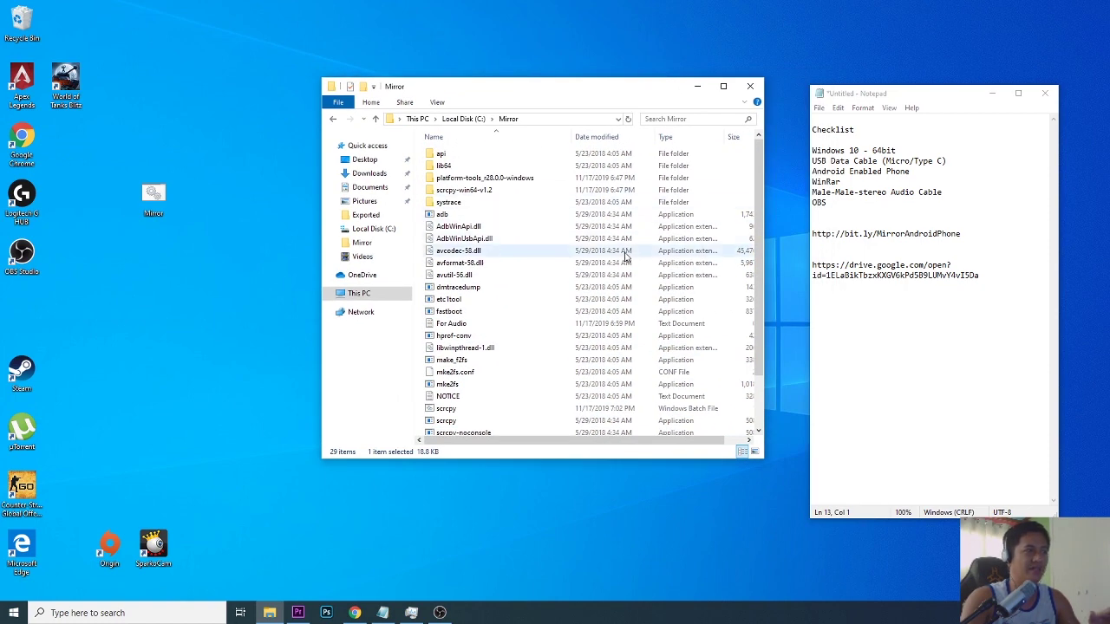
left_click(232, 197)
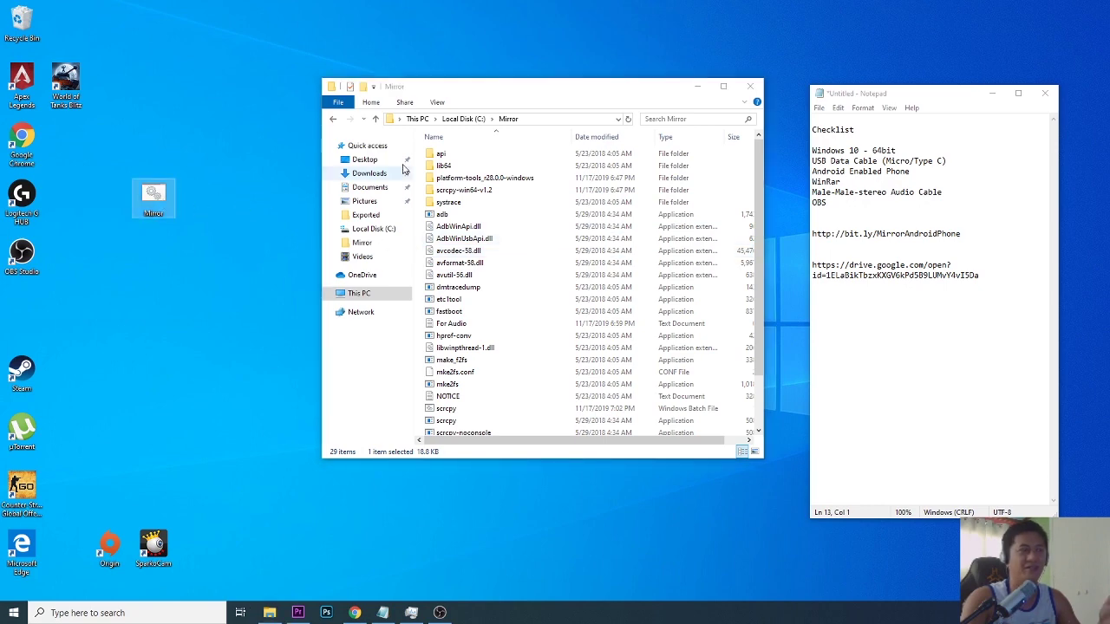
left_click(751, 87)
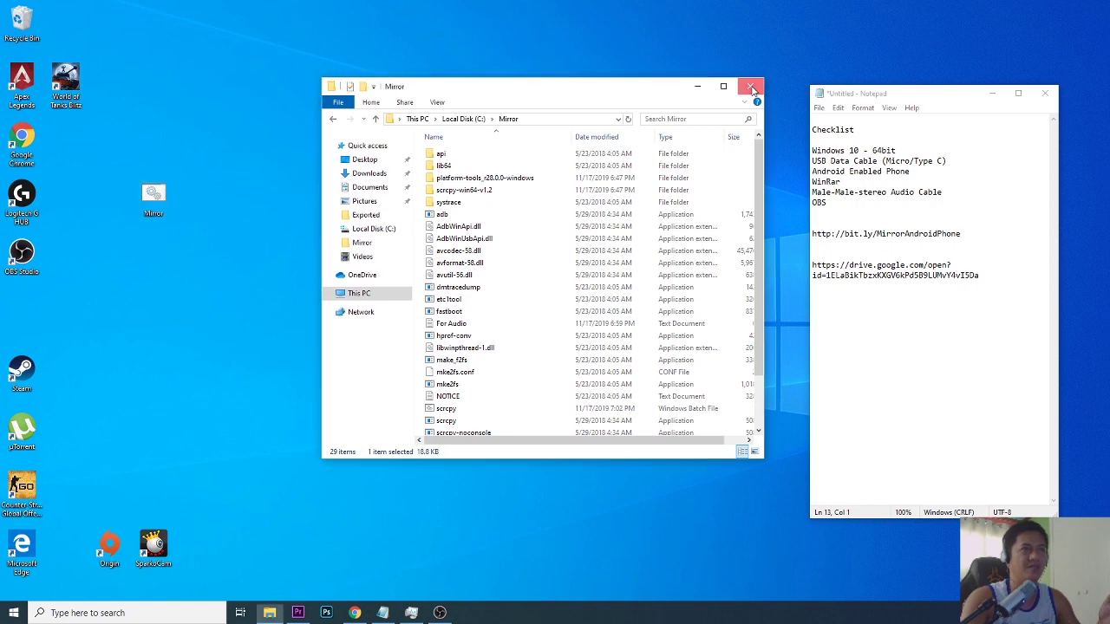
left_click(751, 87)
right_click(496, 174)
left_click(527, 228)
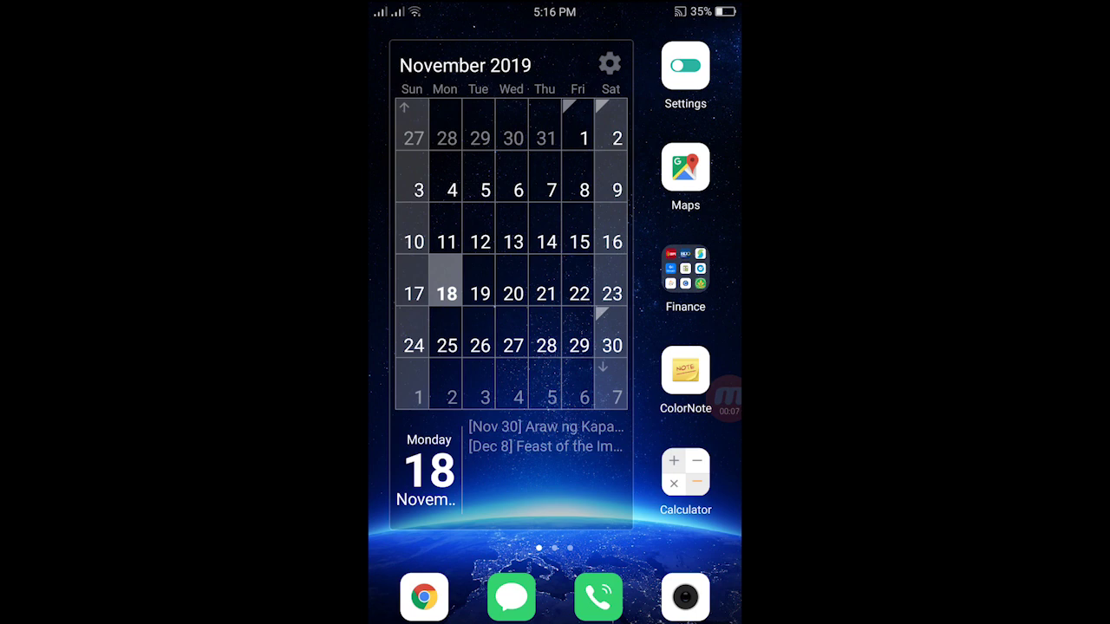
Step: Open the phone's Settings from the quick settings panel and scroll down to Additional Settings
left_click_drag(555, 10, 555, 347)
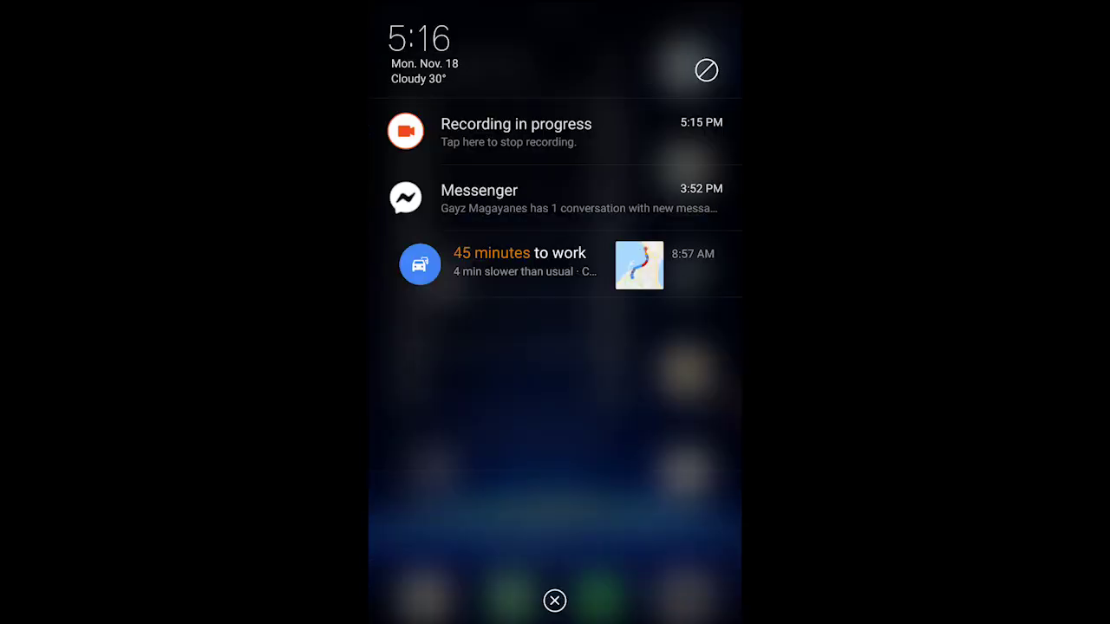
left_click_drag(677, 390, 416, 391)
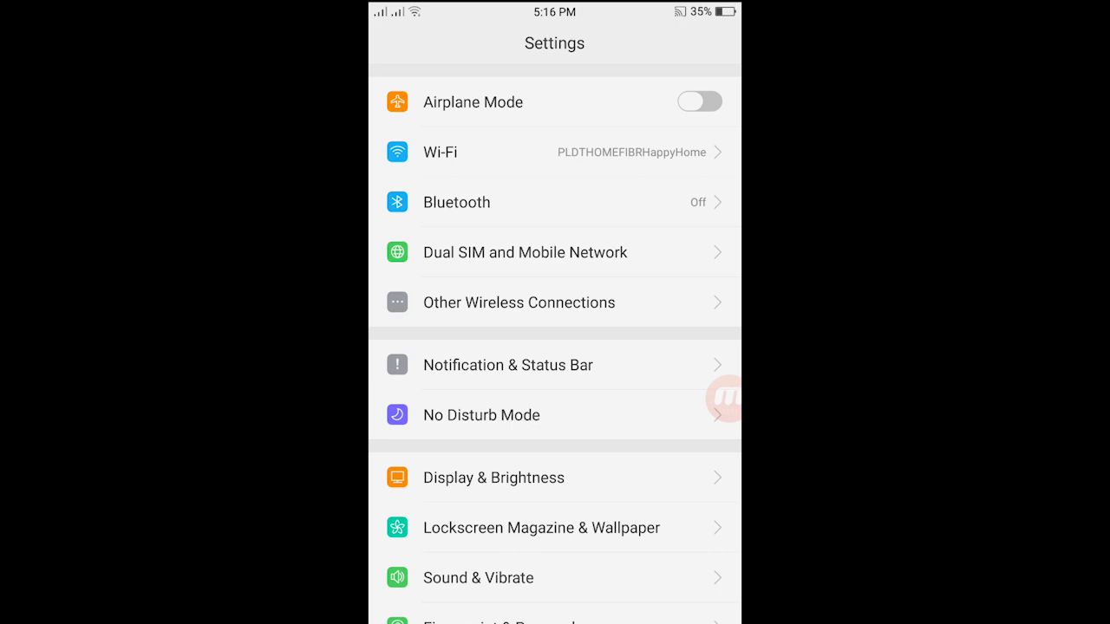
scroll(555, 347, "down", 5)
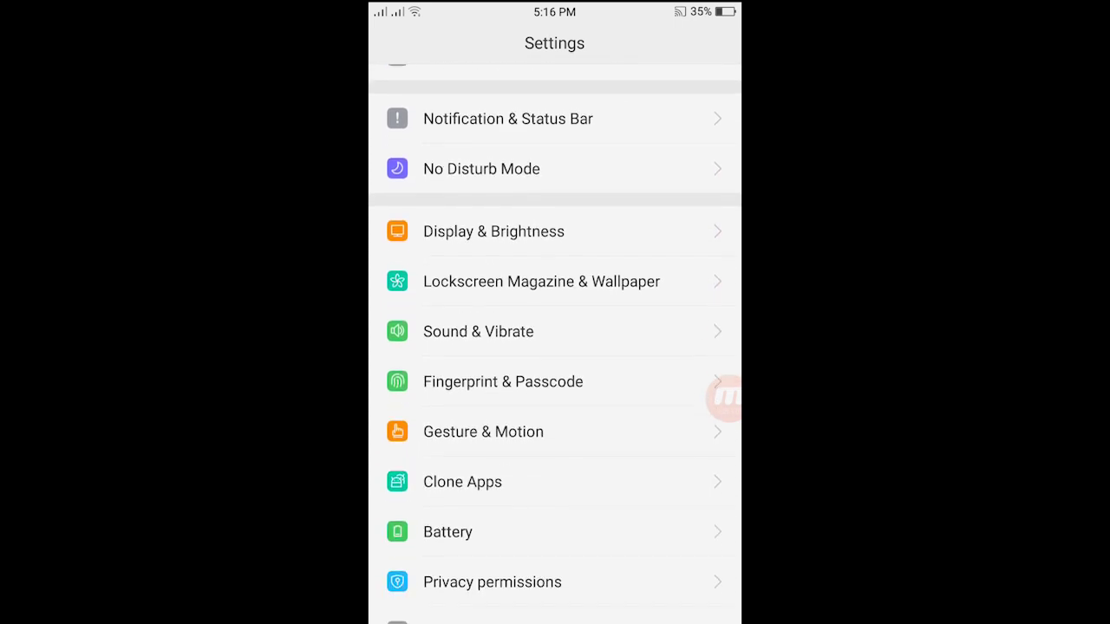
scroll(555, 347, "down", 2)
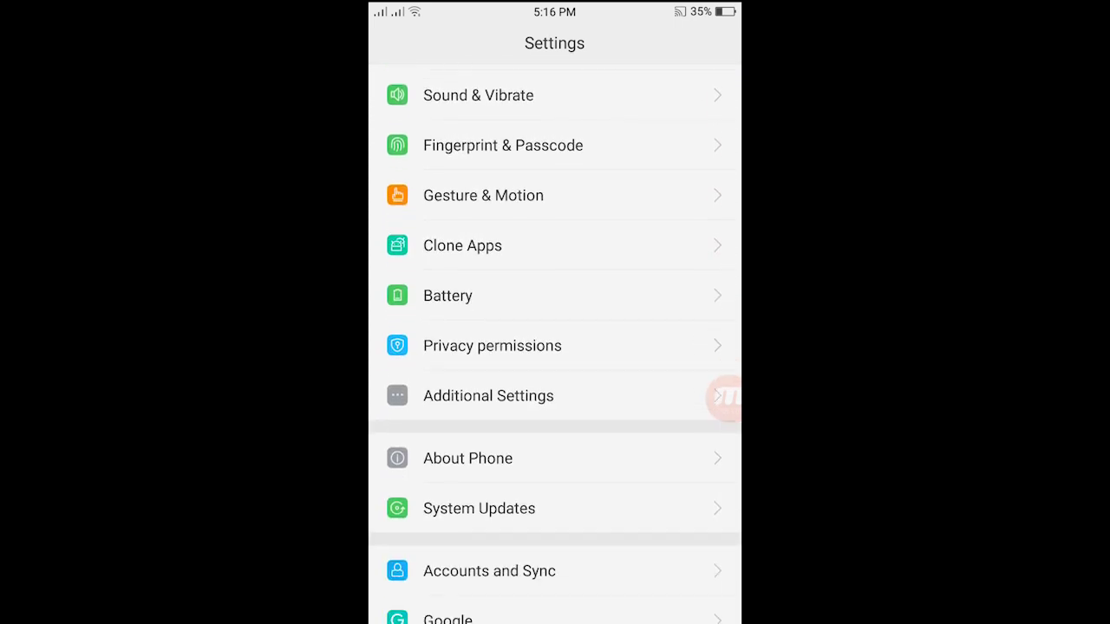
Step: Open Additional Settings, then Developer Options, entering the shown verification code to accept its warning
left_click(488, 395)
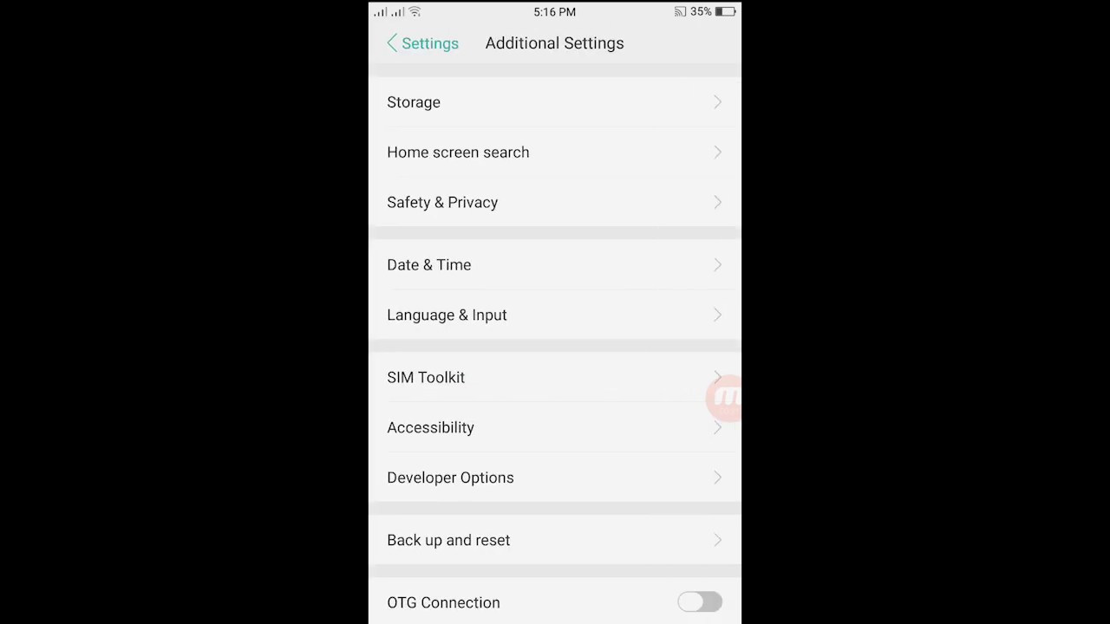
scroll(555, 346, "down", 1)
left_click(450, 478)
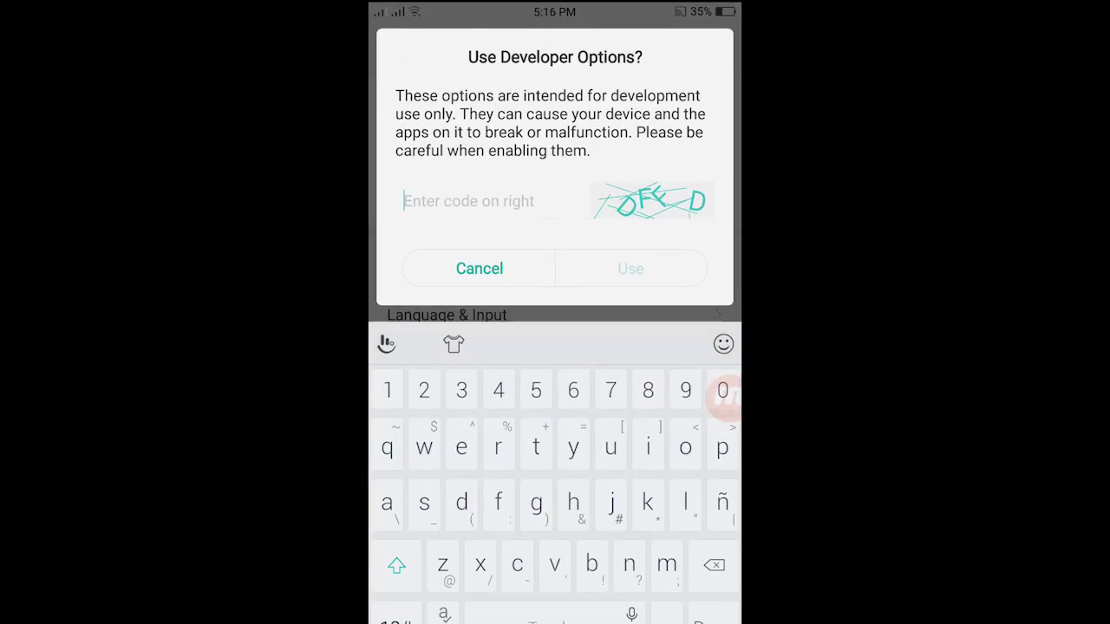
type("d")
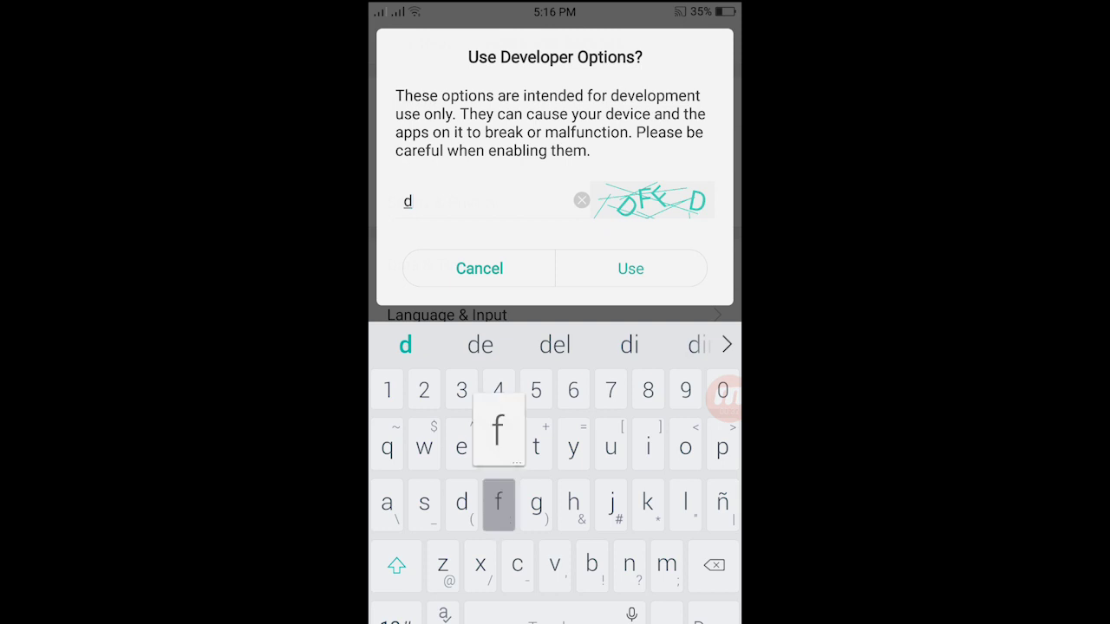
type("ffd")
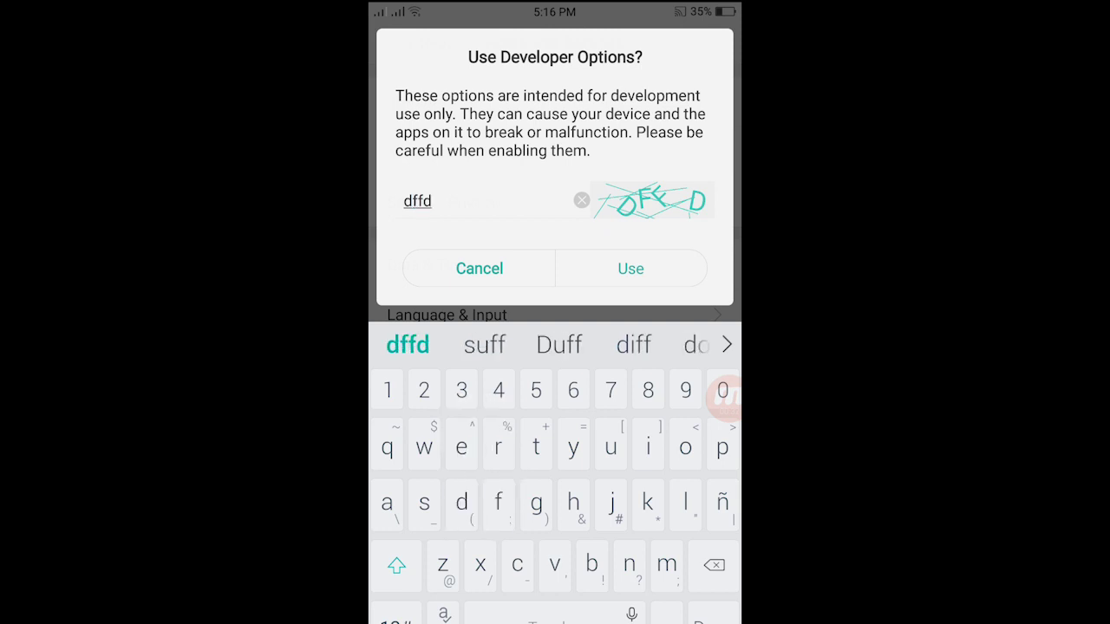
left_click(630, 268)
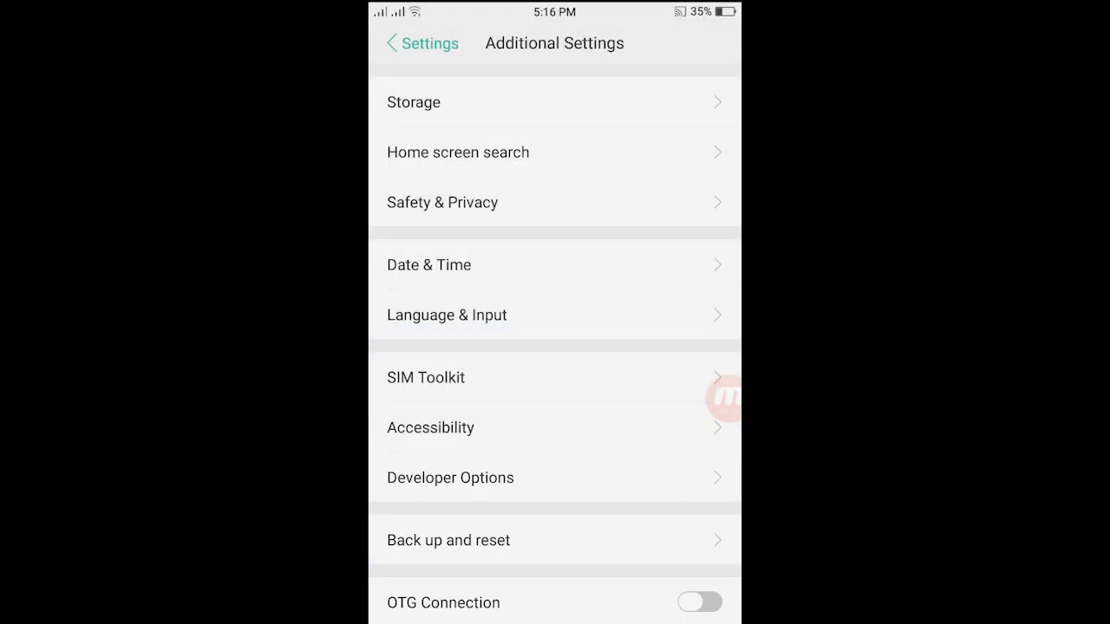
Step: Switch Developer Options on and enable USB Debugging, confirming with ON
left_click(450, 477)
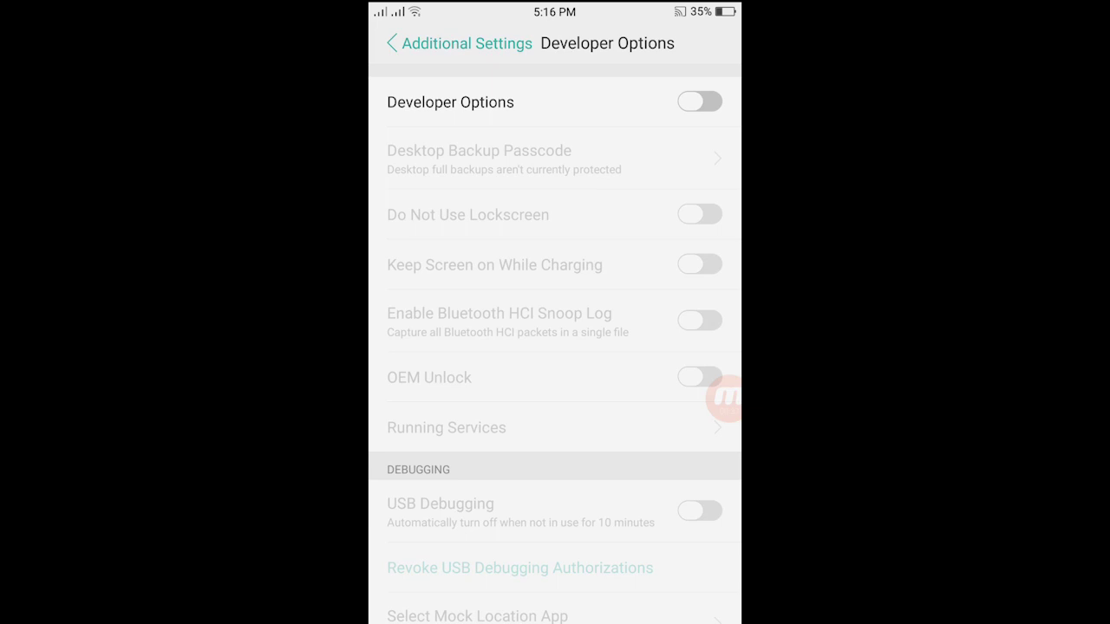
left_click(699, 101)
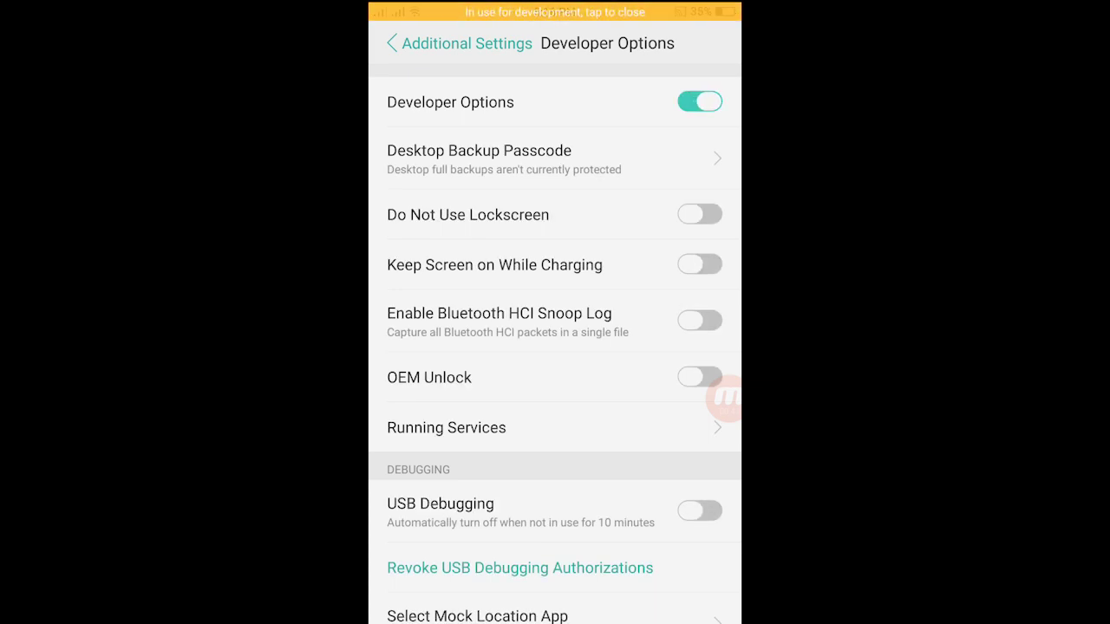
left_click(700, 102)
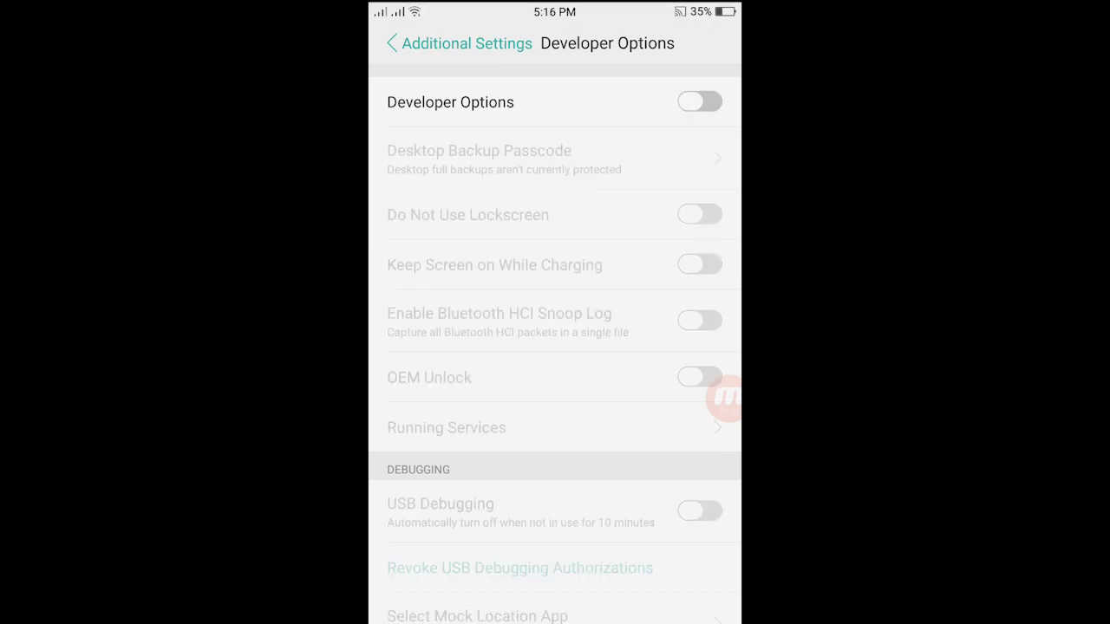
left_click(700, 102)
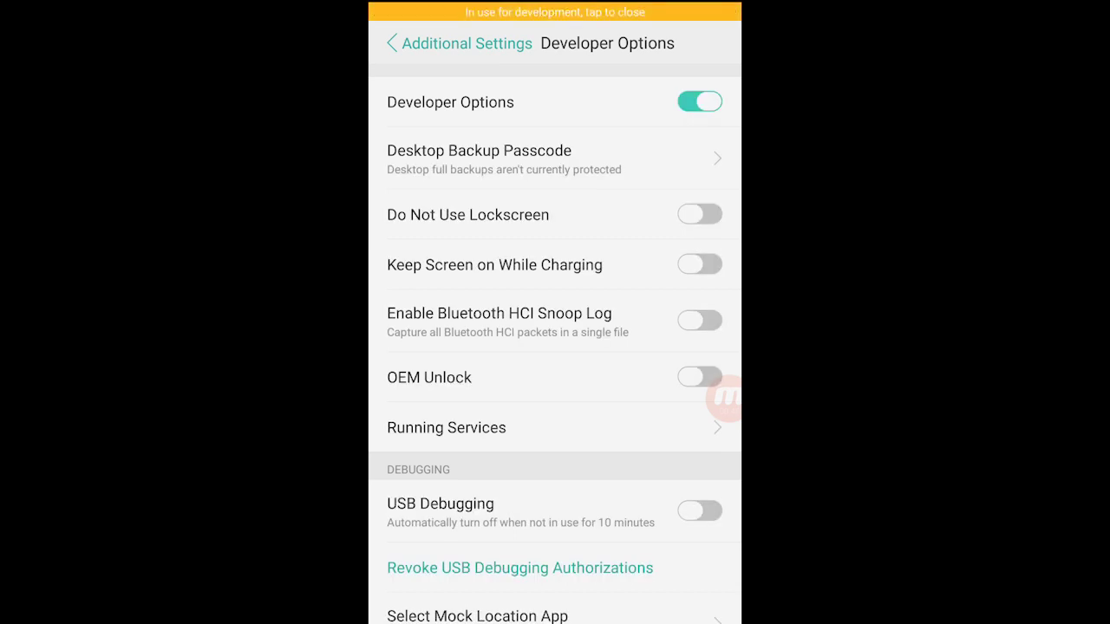
scroll(555, 347, "down", 3)
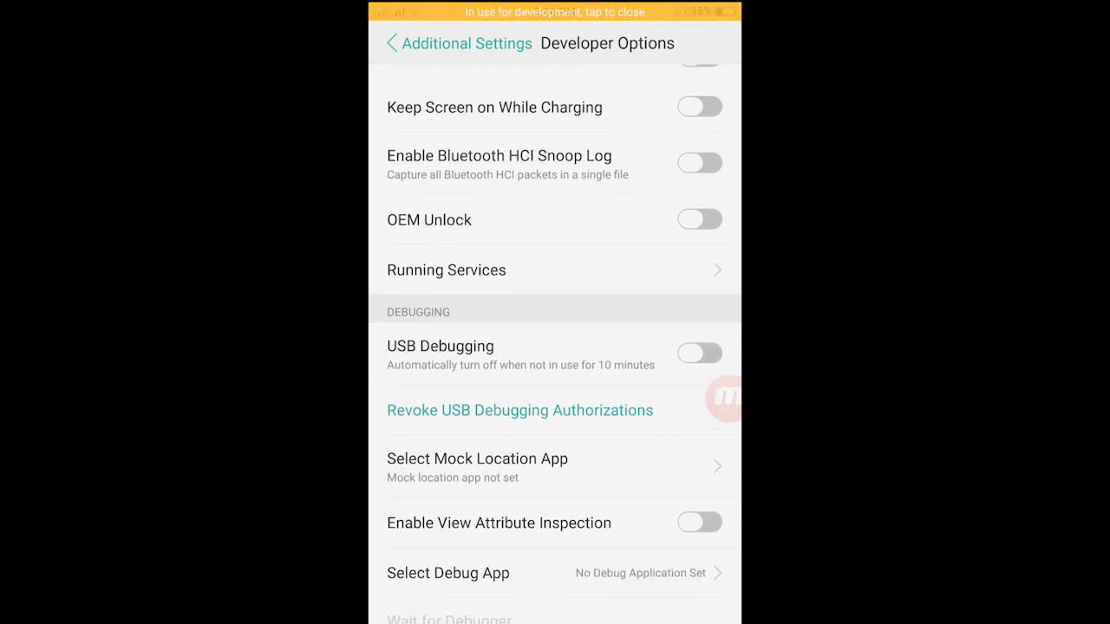
left_click(485, 354)
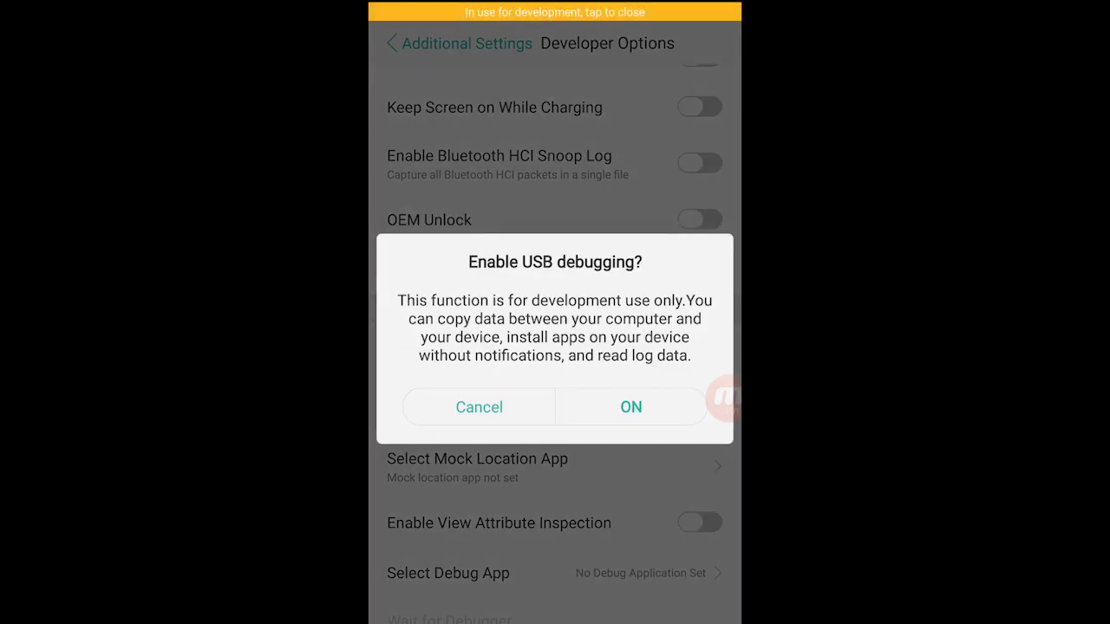
left_click(630, 407)
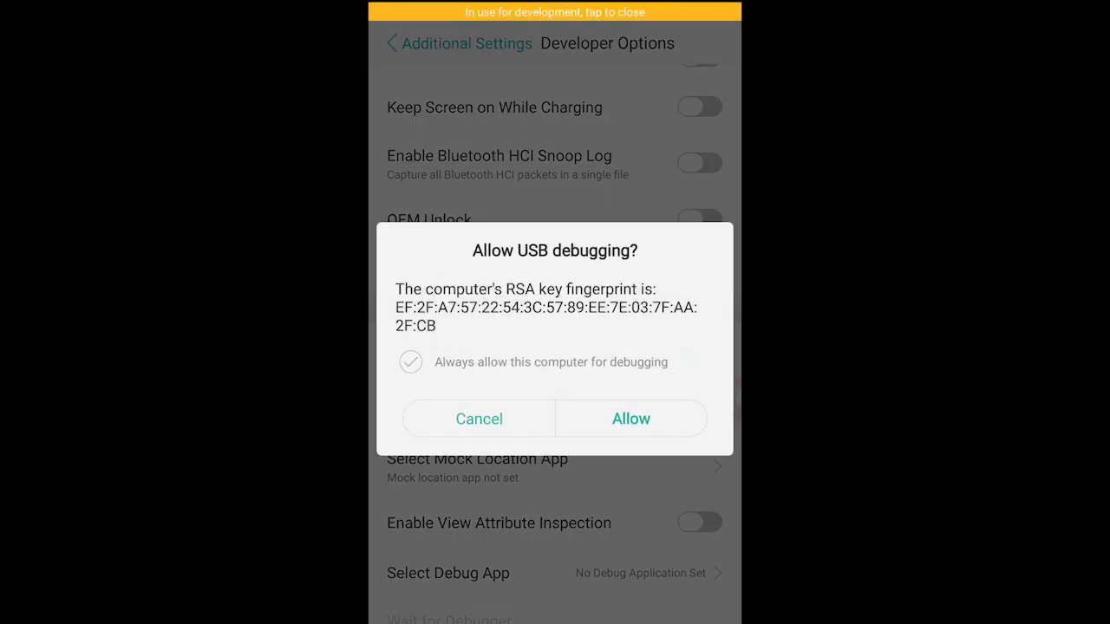
left_click(632, 419)
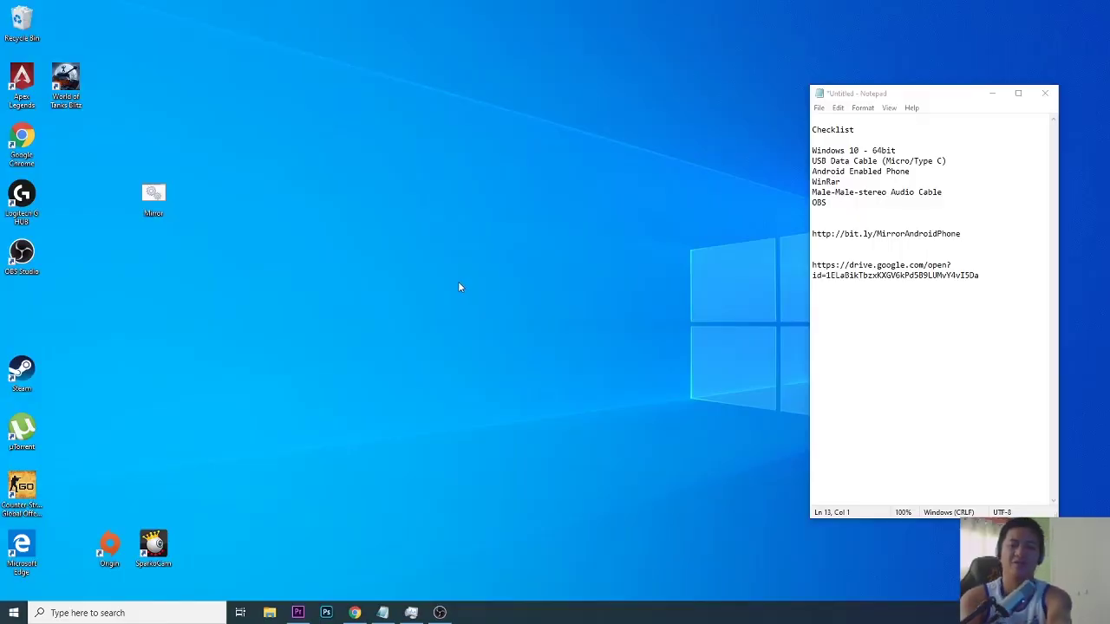
Step: Open the Mirror shortcut on the desktop to start mirroring the phone's screen
right_click(151, 202)
left_click(178, 206)
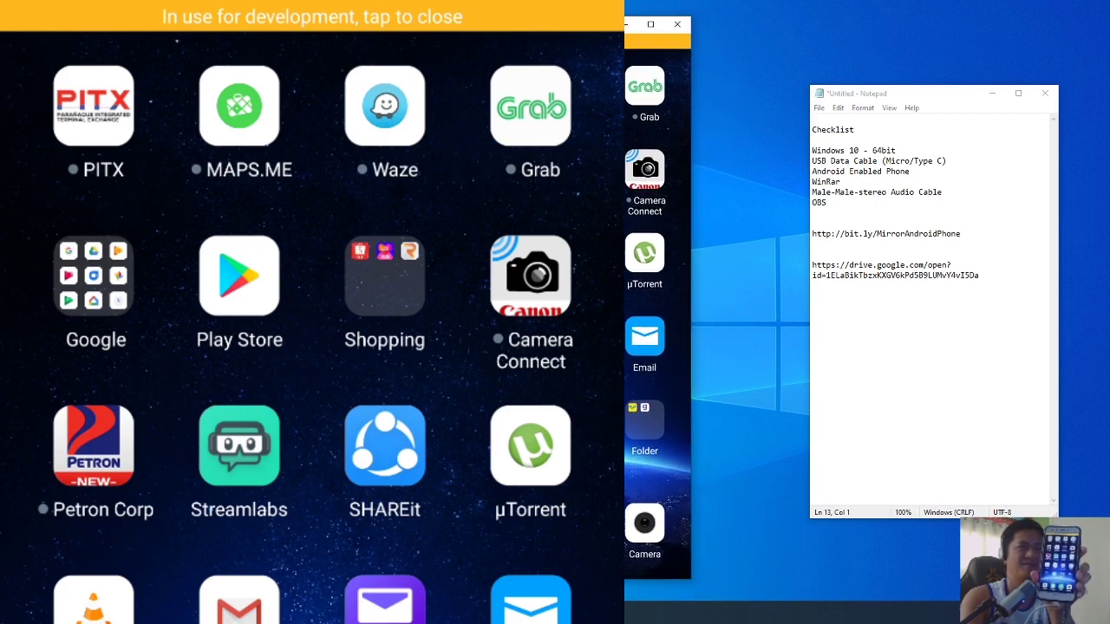
Step: Open the Shopping folder on the mirrored phone's home screen, then close it again
left_click(385, 286)
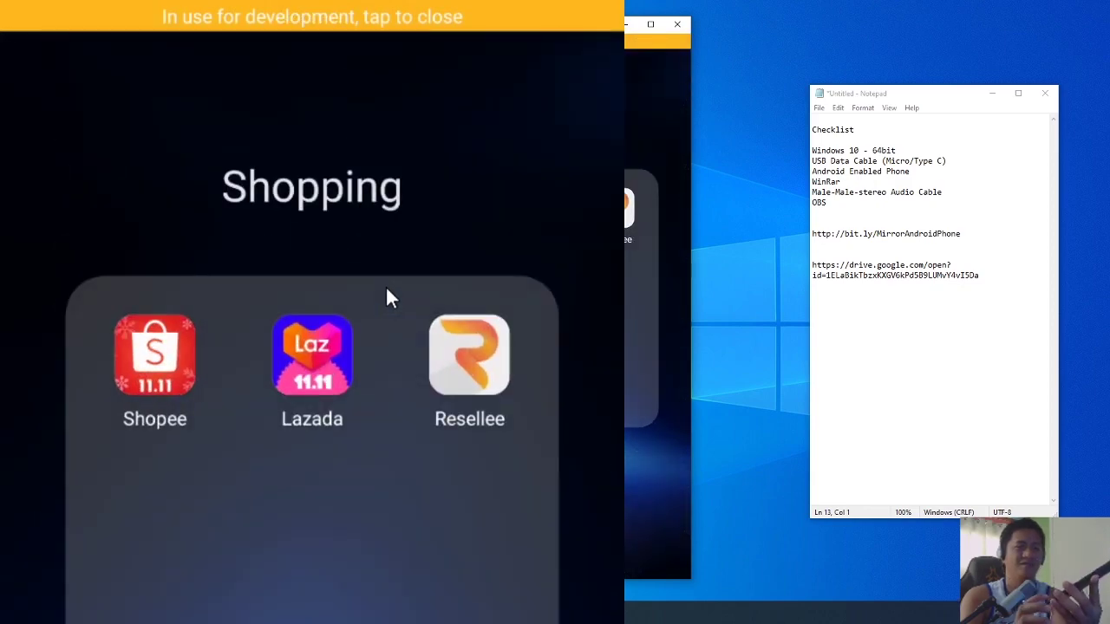
left_click(387, 290)
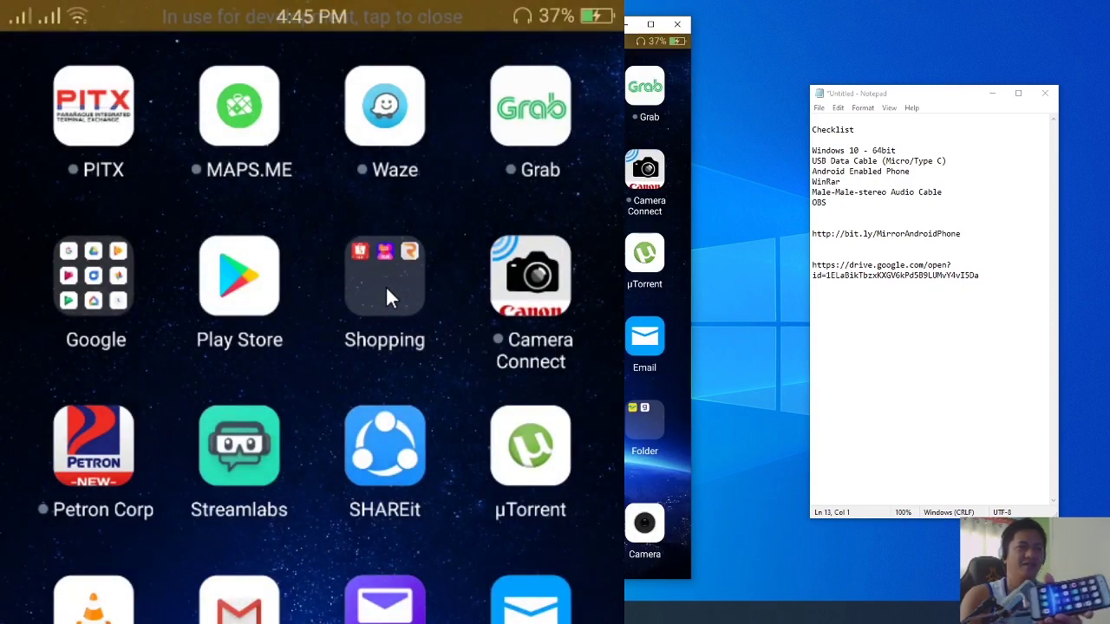